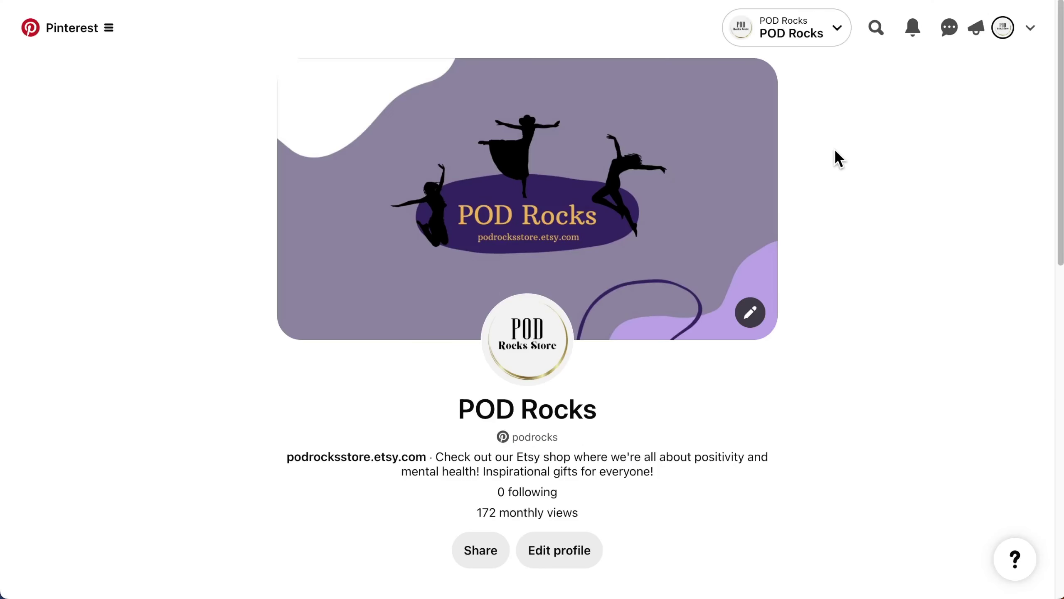
Search all pins for motivational shirts for women.
click(874, 42)
text(moti)
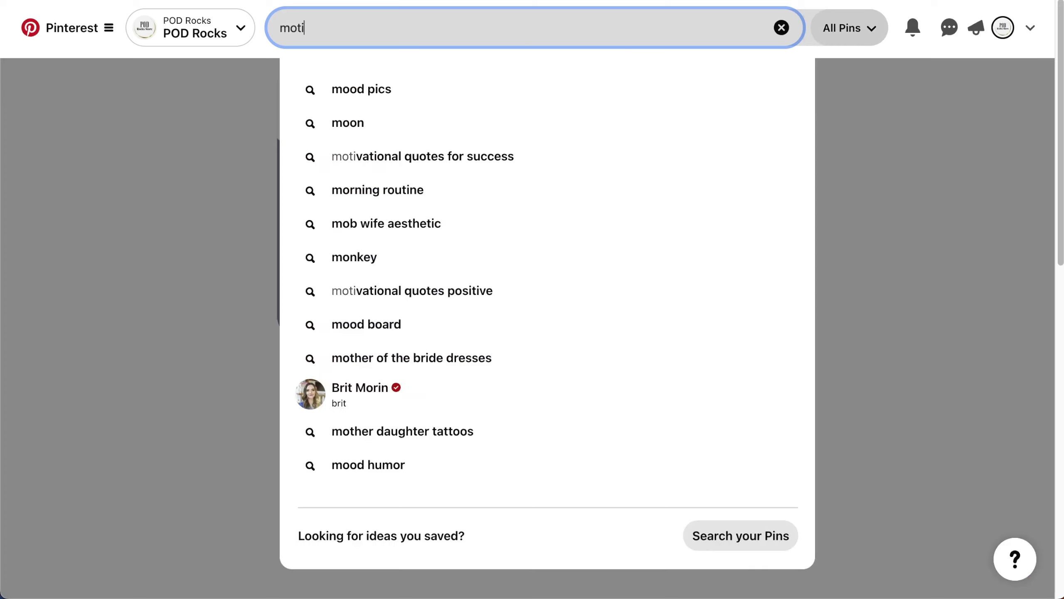
text(vational shi)
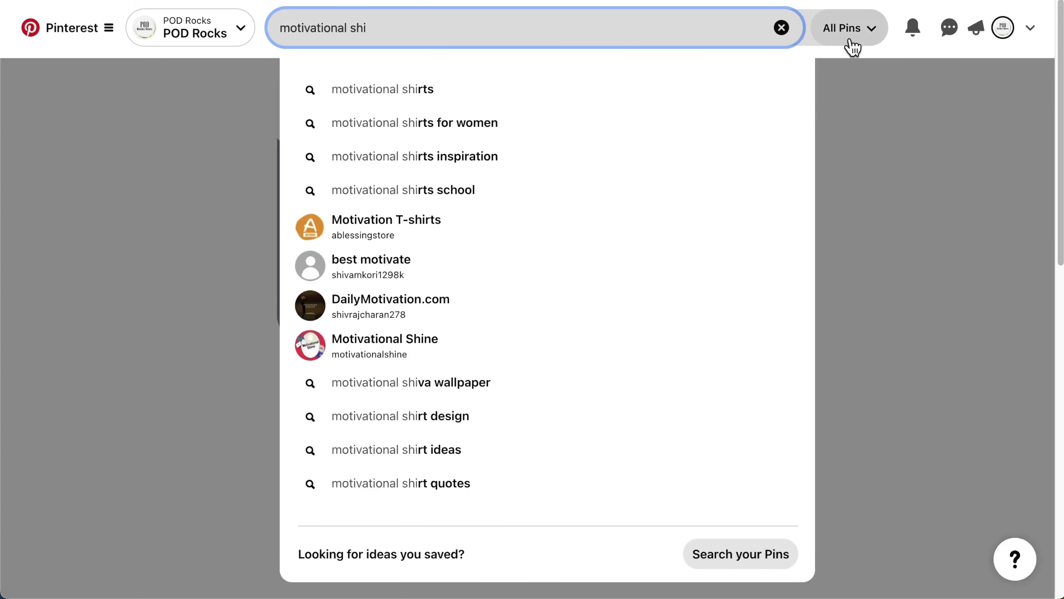
click(618, 126)
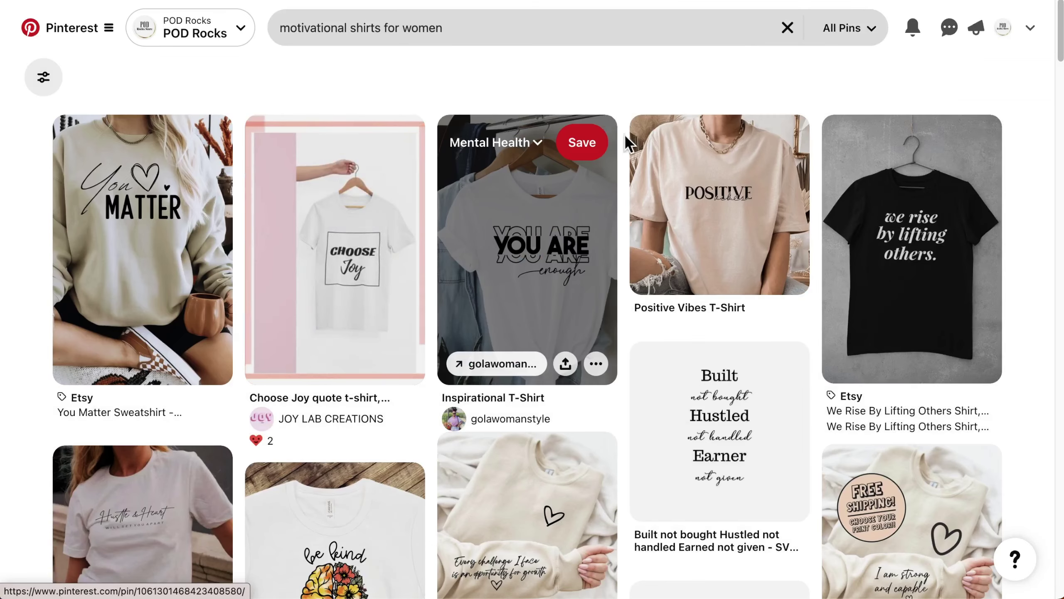
View the Positive Vibes T-Shirt pin, return to the results, and view the Choose Joy quote t-shirt pin.
click(749, 198)
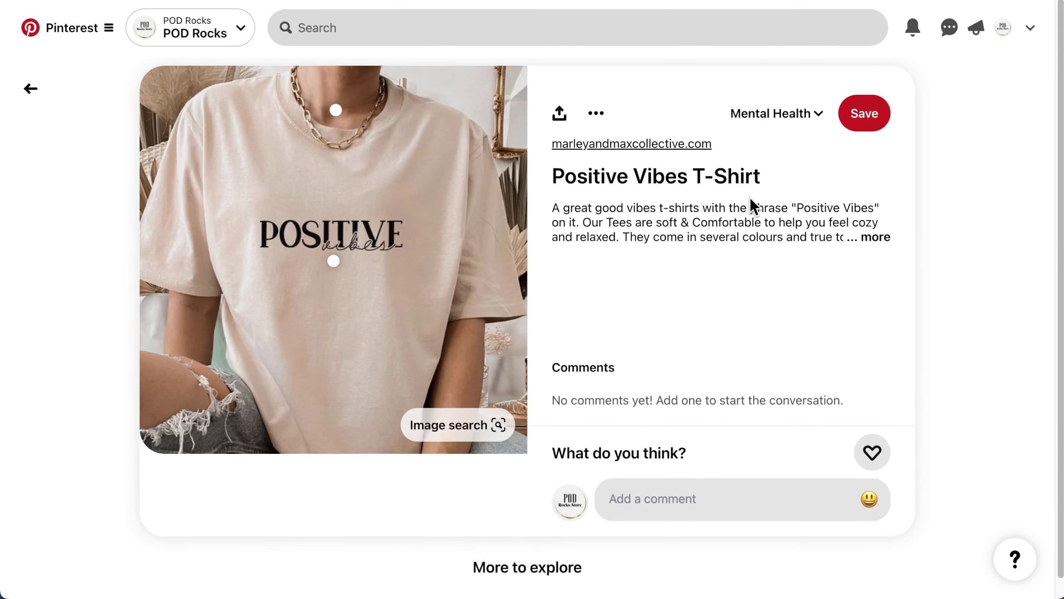
key(alt+Left)
click(392, 278)
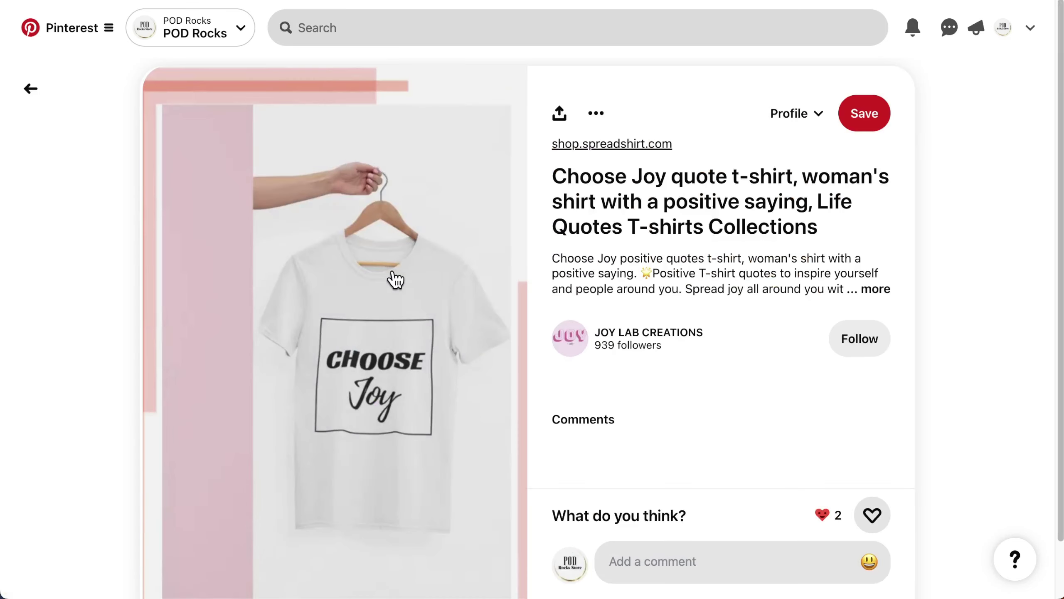
scroll(394, 278, down, 5)
scroll(554, 407, down, 5)
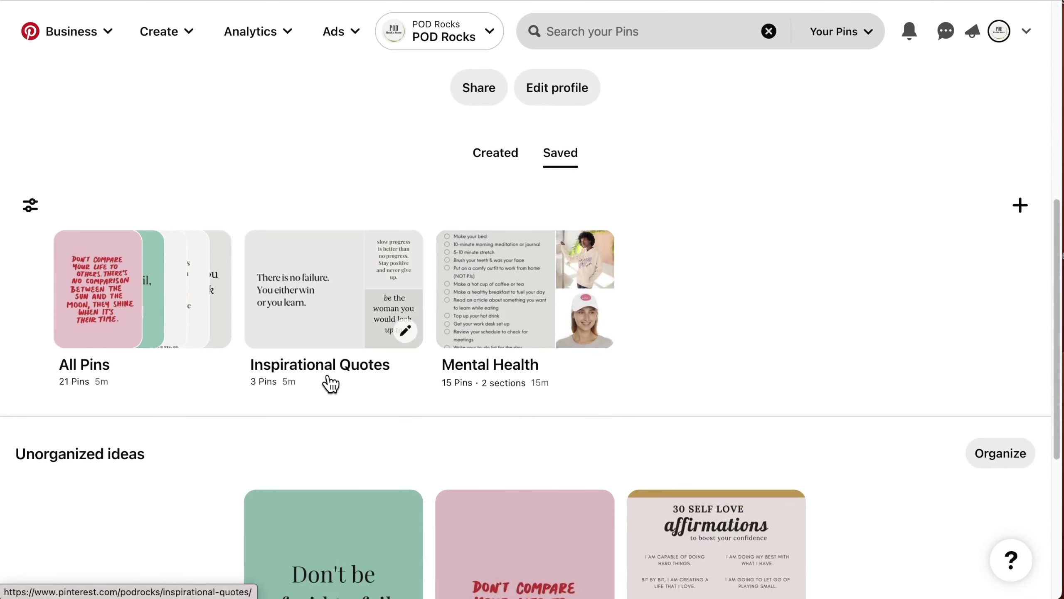
Open the Mental Health board on the profile and browse its Music Therapy section.
click(519, 371)
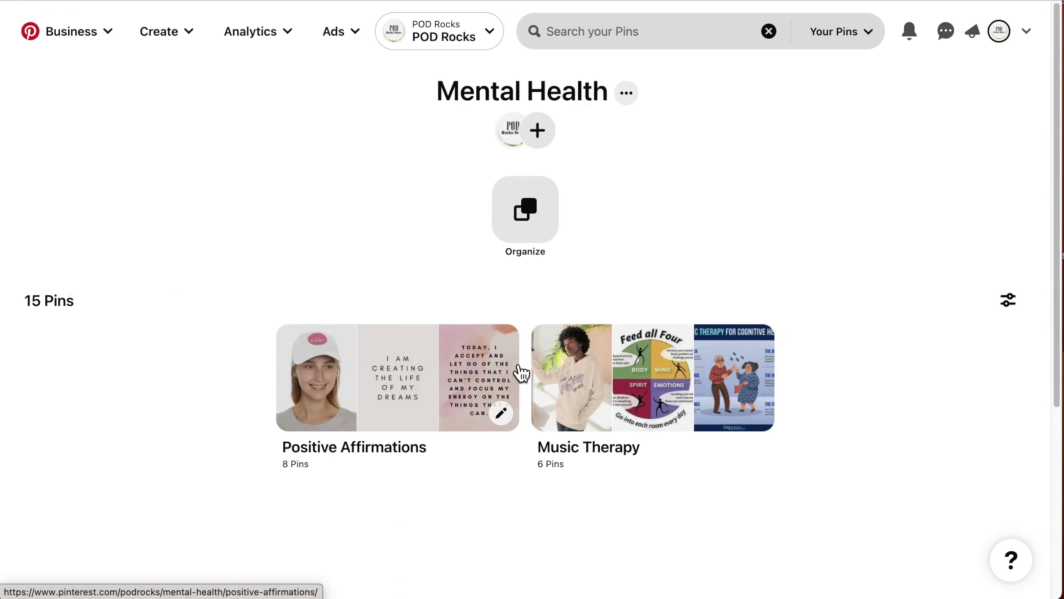
scroll(522, 372, down, 4)
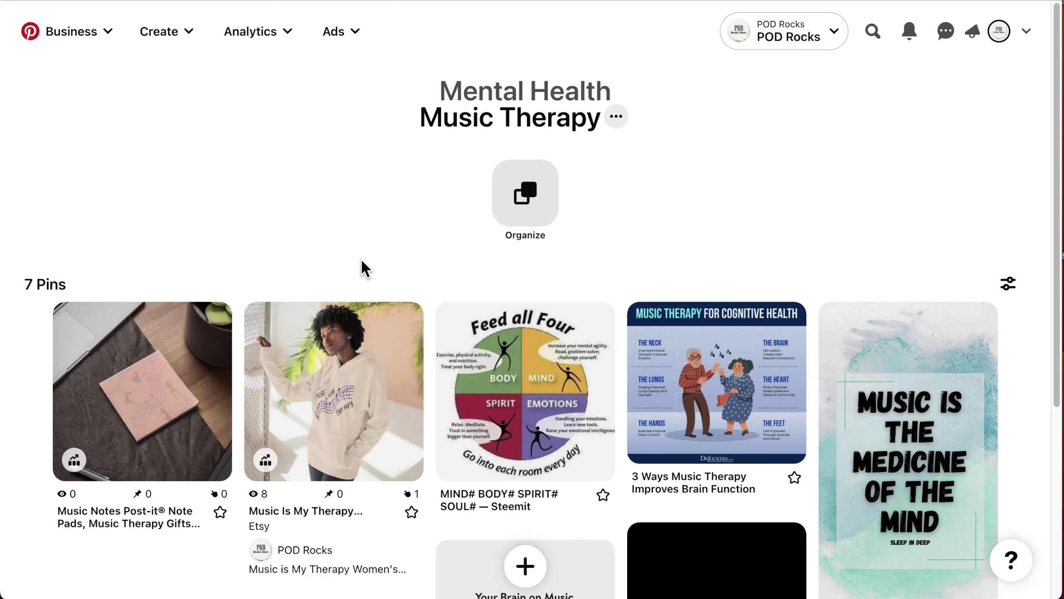
scroll(363, 264, down, 3)
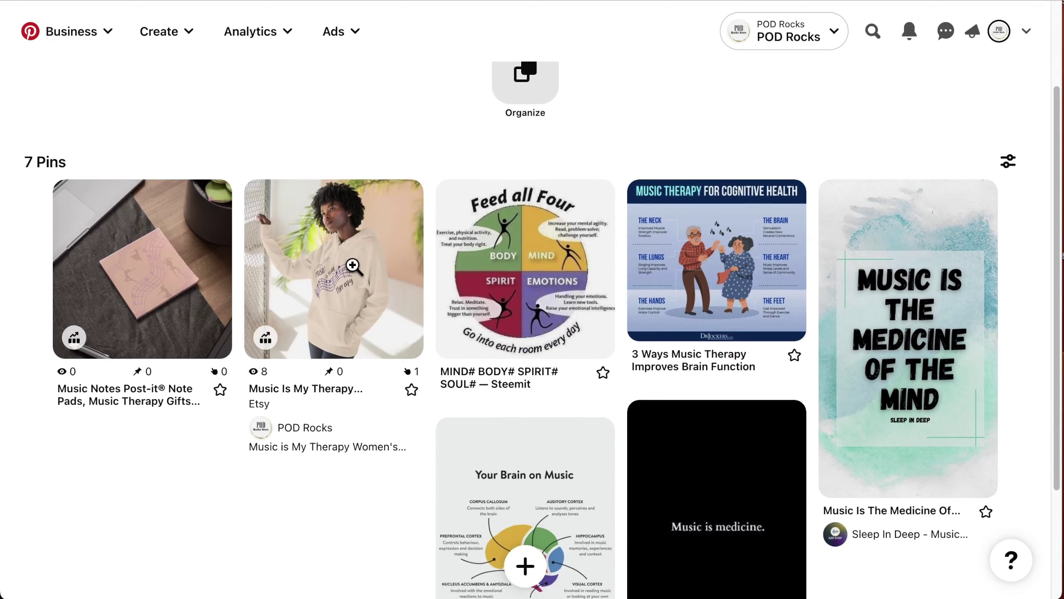
Open the Music Notes Post-it Note Pads pin and follow its link to the Etsy listing.
click(167, 311)
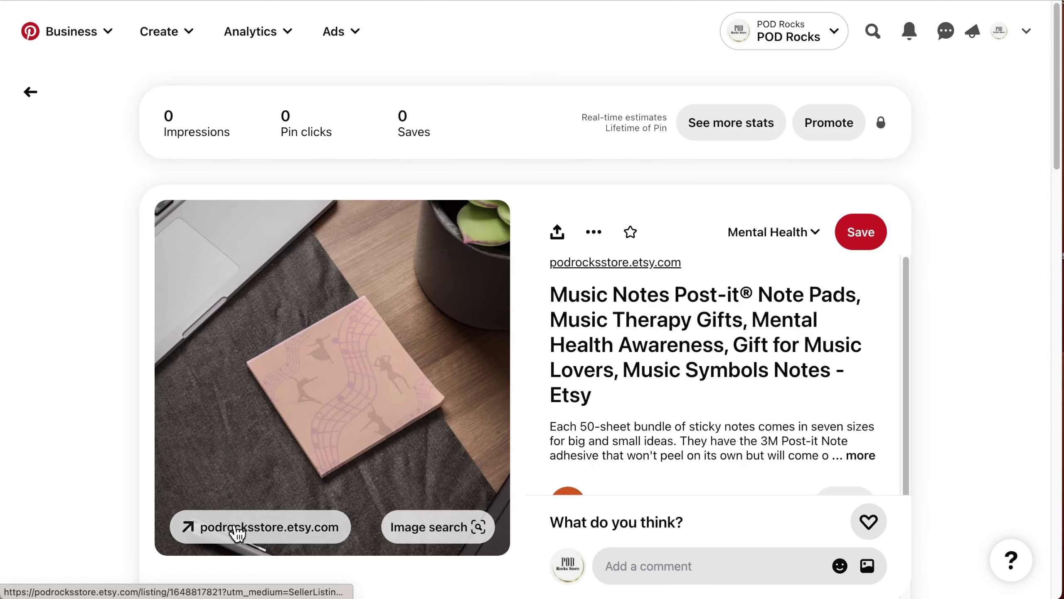
click(202, 526)
scroll(532, 300, down, 1)
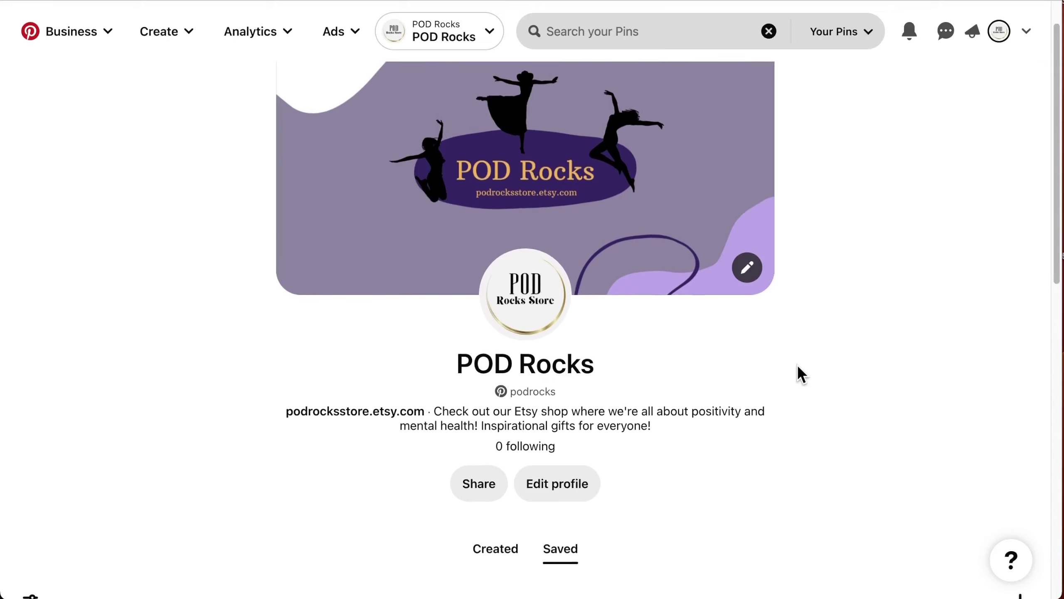
Look over the profile's saved boards and examine the overall performance metrics in the Analytics overview.
scroll(796, 365, down, 6)
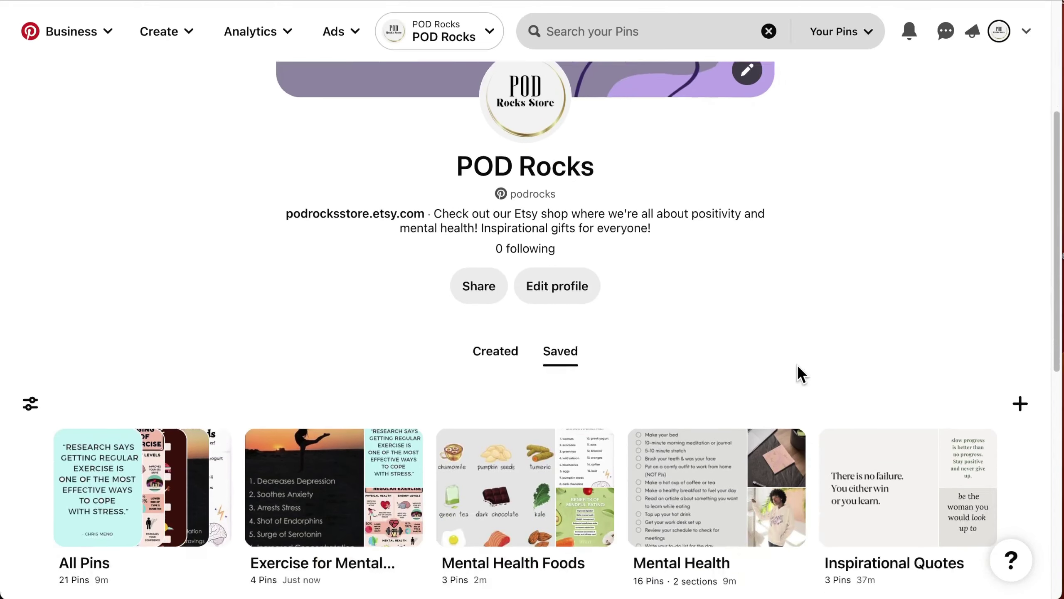
scroll(796, 365, down, 1)
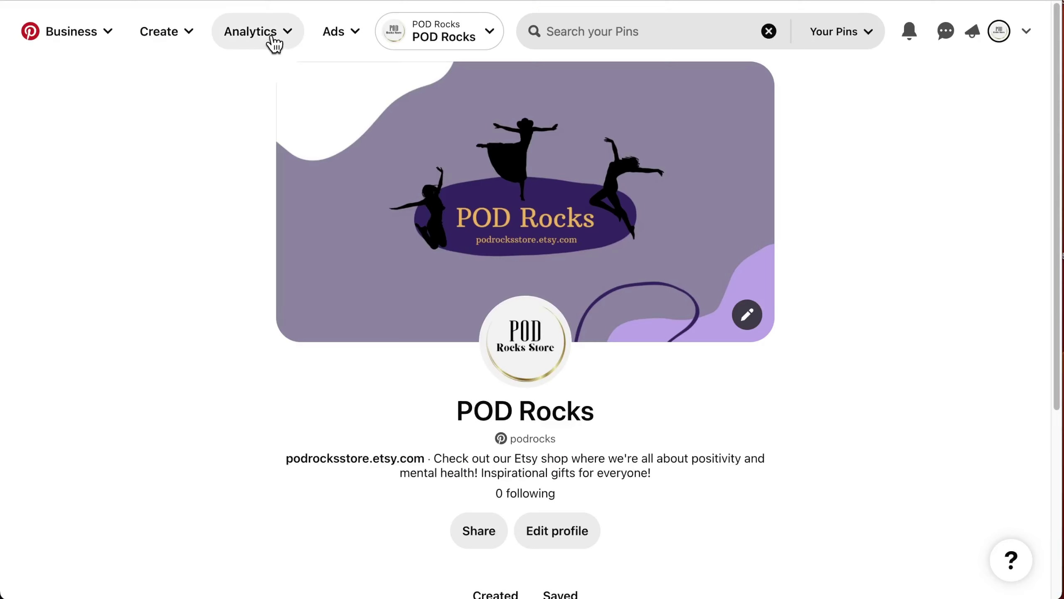
click(274, 42)
click(269, 84)
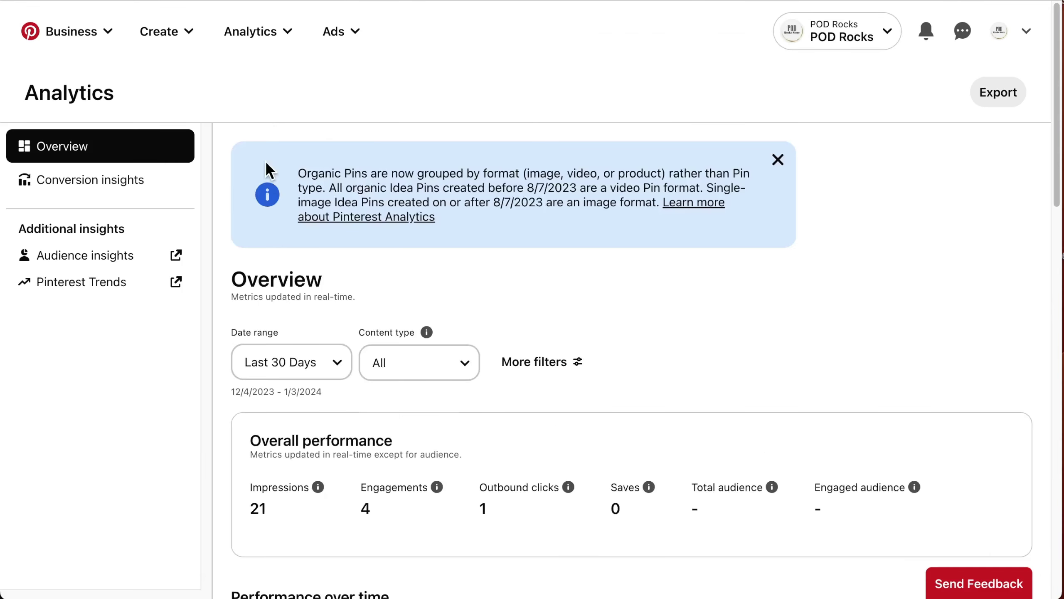
scroll(267, 290, down, 6)
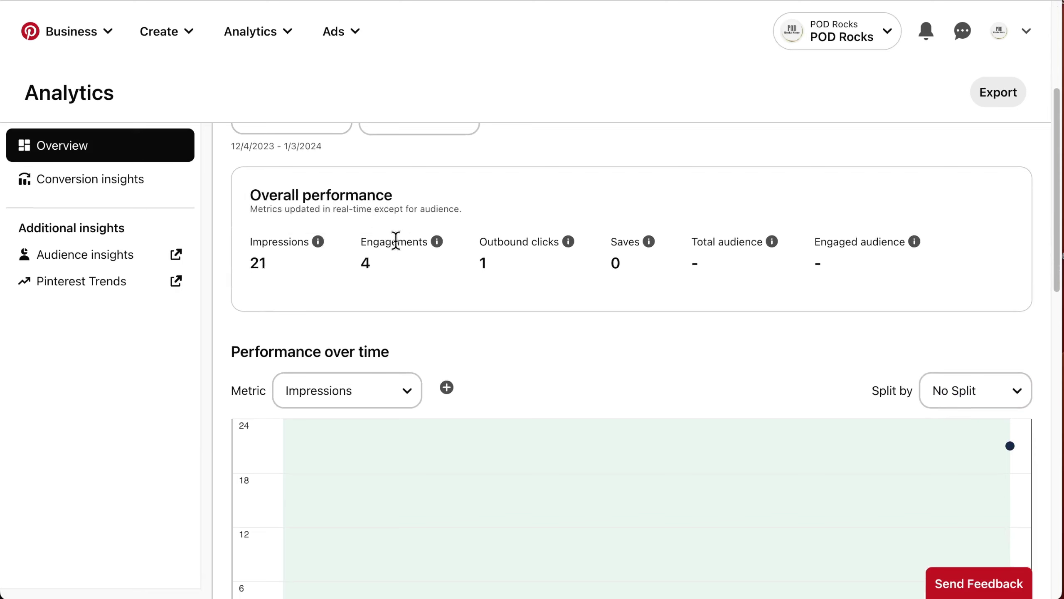
mouse_move(437, 245)
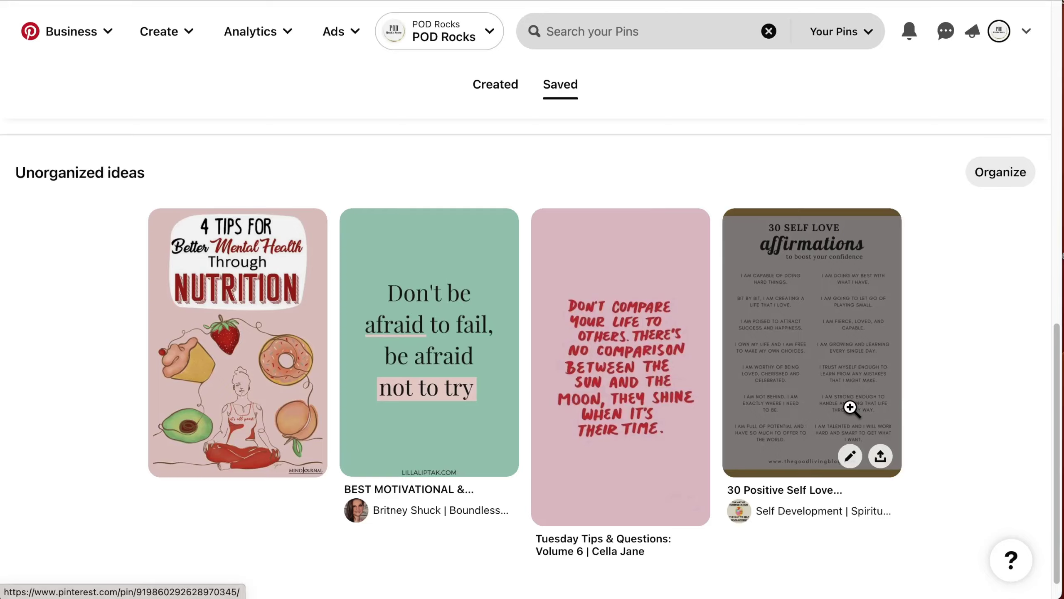
Open the Mental Health board among the saved boards and view its Positive Affirmations section.
scroll(850, 407, up, 6)
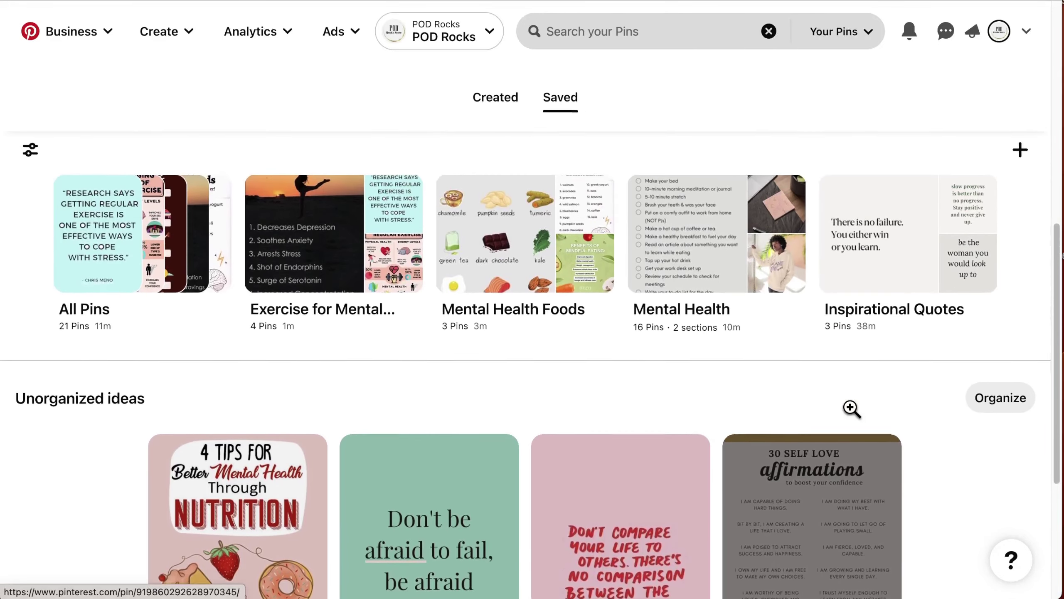
click(704, 327)
scroll(703, 318, down, 3)
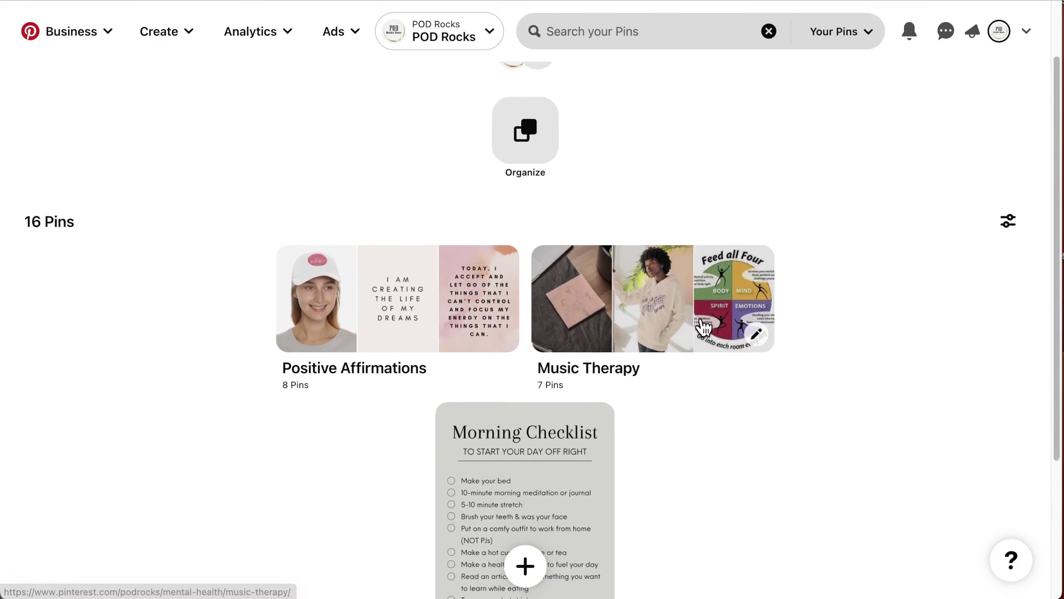
click(373, 282)
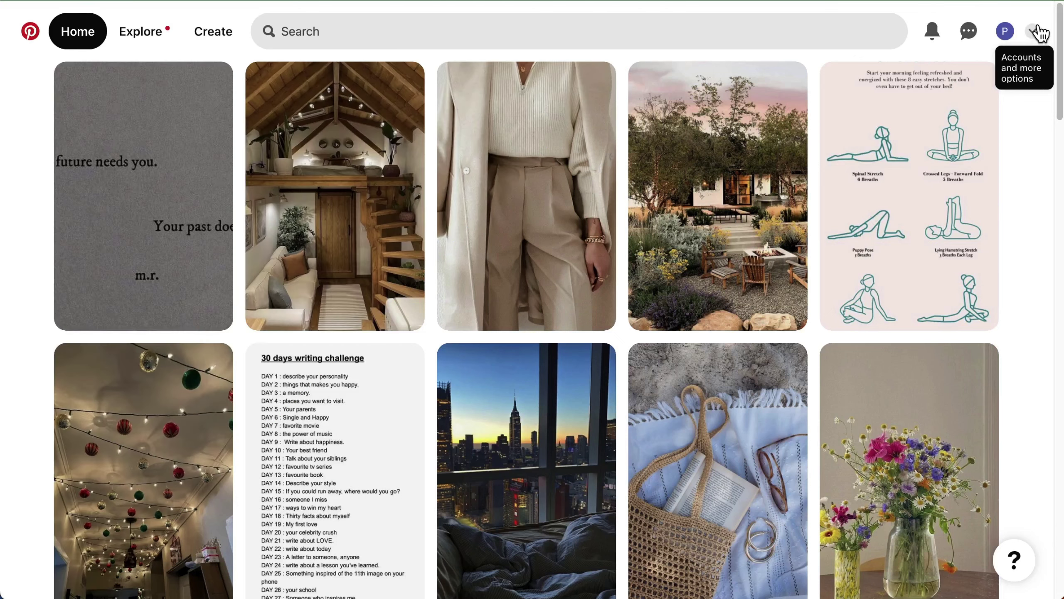
Convert the personal account to a free business account and proceed to the business details form.
click(1034, 30)
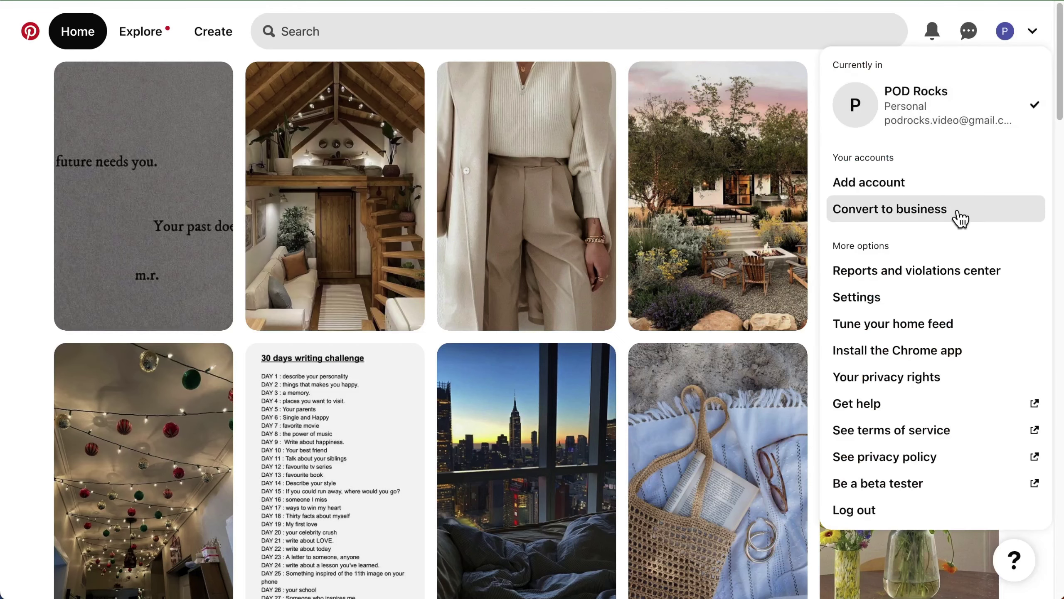
click(980, 209)
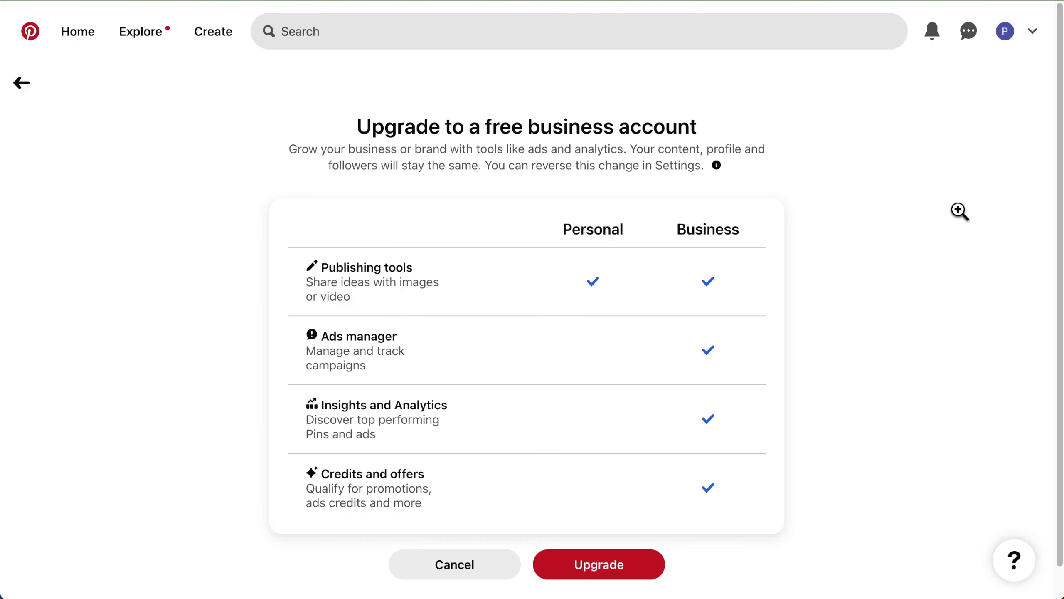
click(604, 568)
click(427, 178)
click(705, 465)
click(477, 193)
text(POD Rocks)
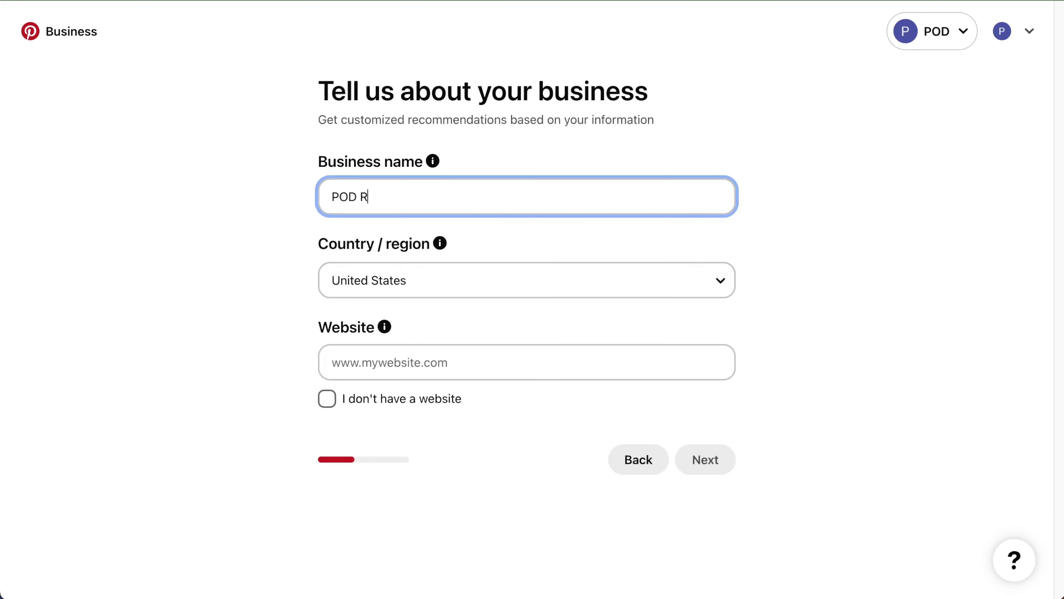
click(420, 361)
text(https://podrocksstore.etsy.com)
click(704, 460)
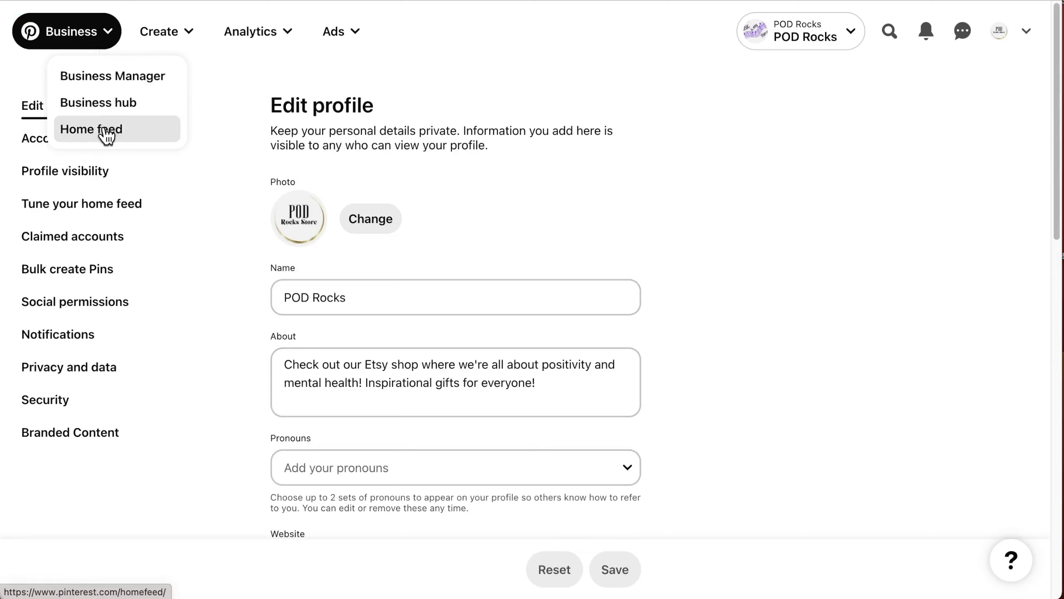
Browse the home feed and save the "MIND# BODY# SPIRIT# SOUL#" pin to the profile.
click(105, 133)
scroll(114, 203, down, 9)
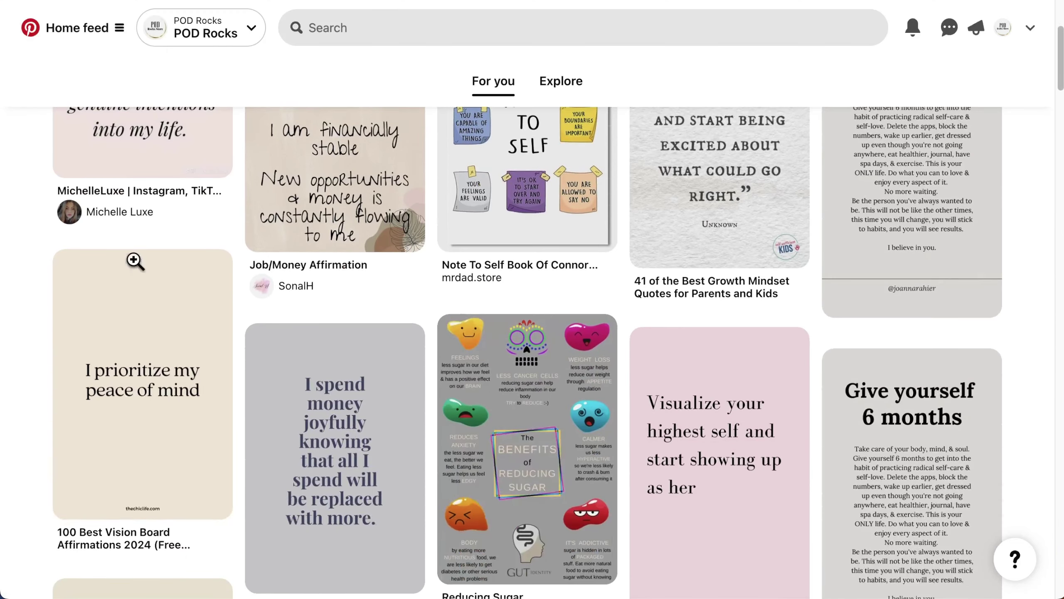
scroll(358, 290, down, 6)
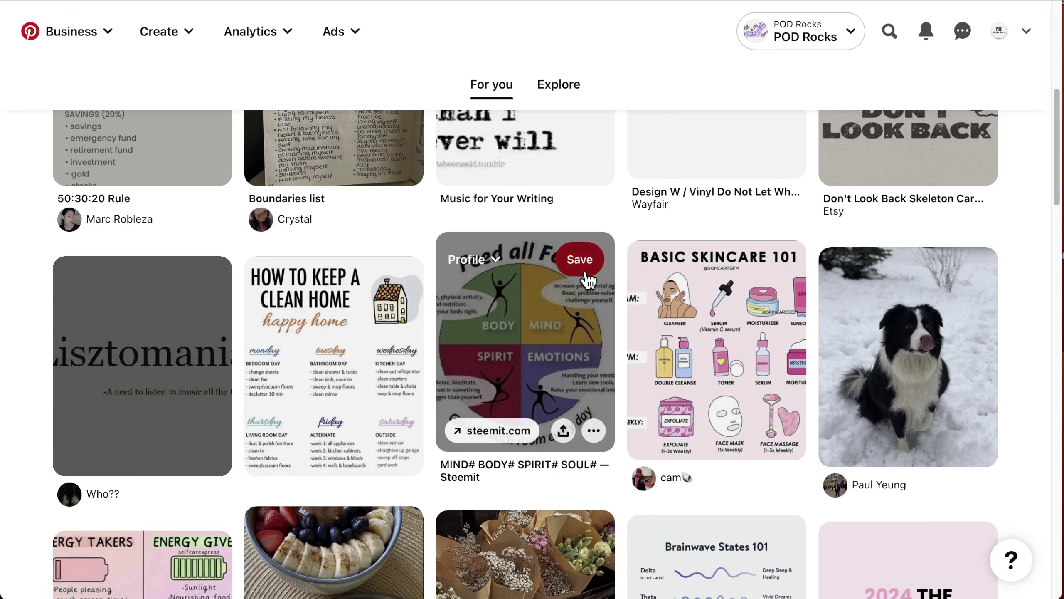
click(586, 273)
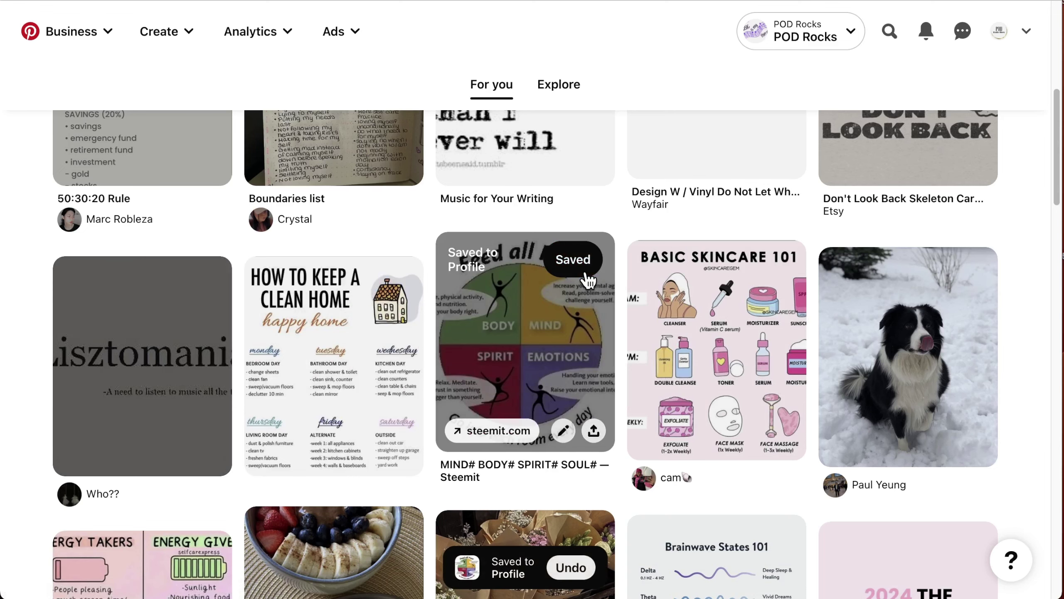
scroll(585, 277, down, 1)
Open today's picks in Explore and browse the pins of one featured topic.
click(560, 87)
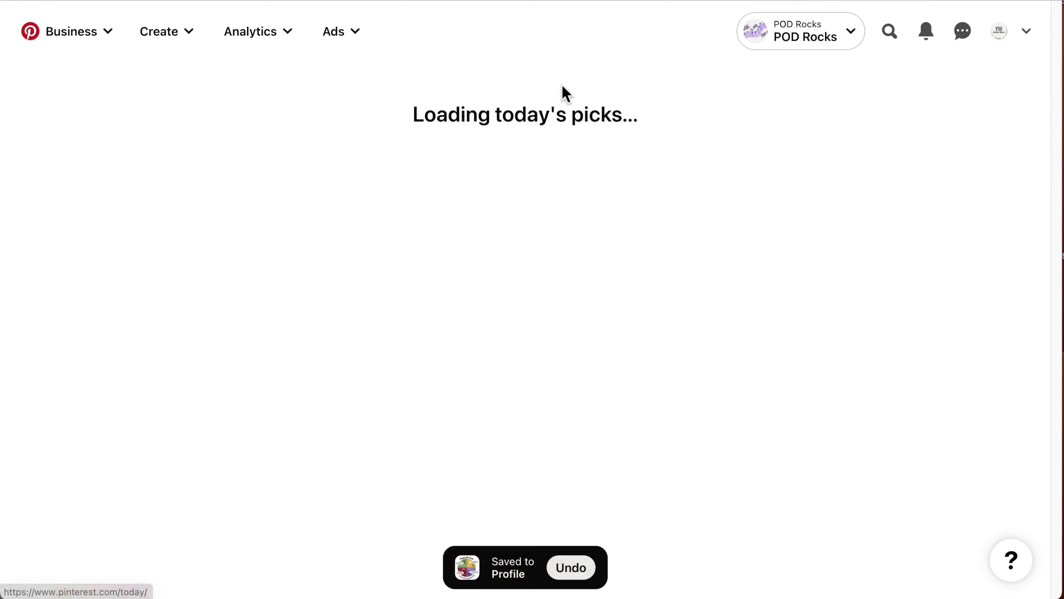
click(170, 532)
scroll(519, 336, down, 5)
Repeat the recent search for positive affirmations and browse the resulting pins.
click(890, 31)
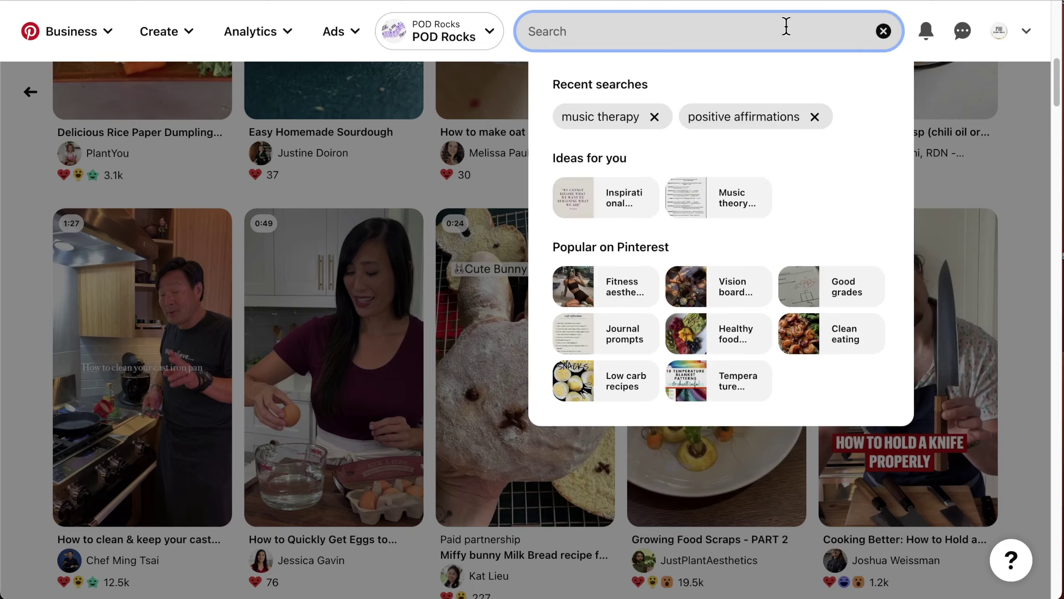
click(763, 115)
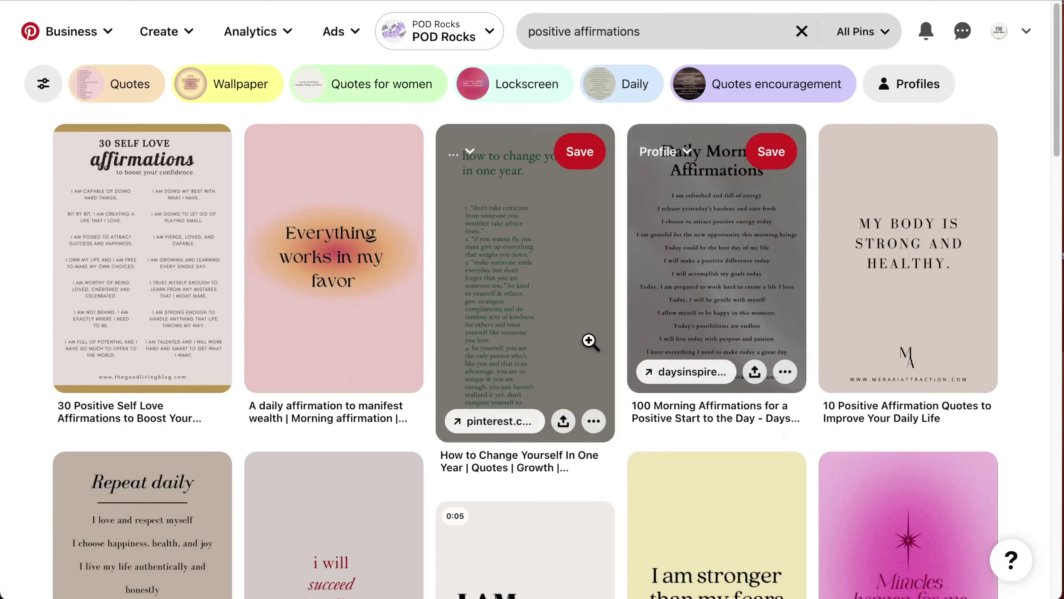
scroll(561, 402, down, 12)
scroll(562, 401, down, 8)
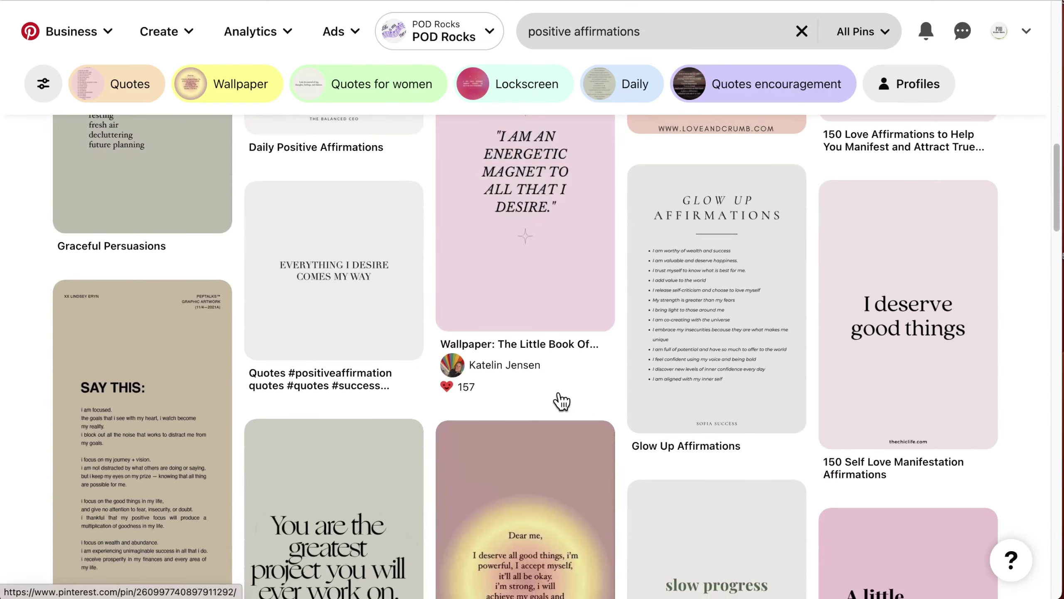
Save the "3 Ways Music Therapy Improves Brain Function" pin from the music therapy results to the profile.
click(880, 208)
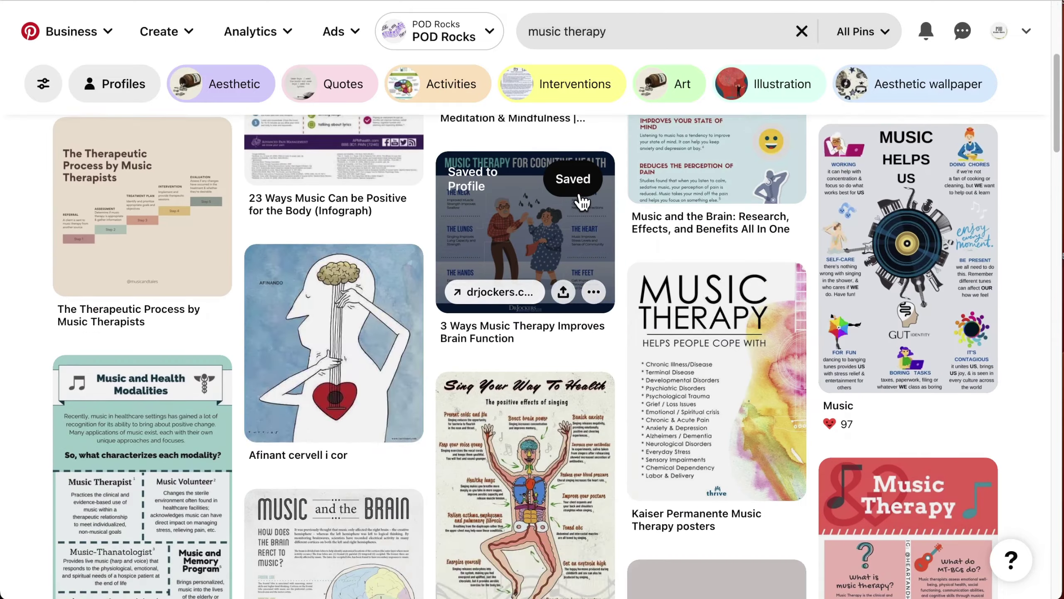
scroll(524, 252, down, 5)
click(574, 186)
Open the account's own profile and view its saved boards and unorganized ideas.
click(1026, 31)
click(1000, 32)
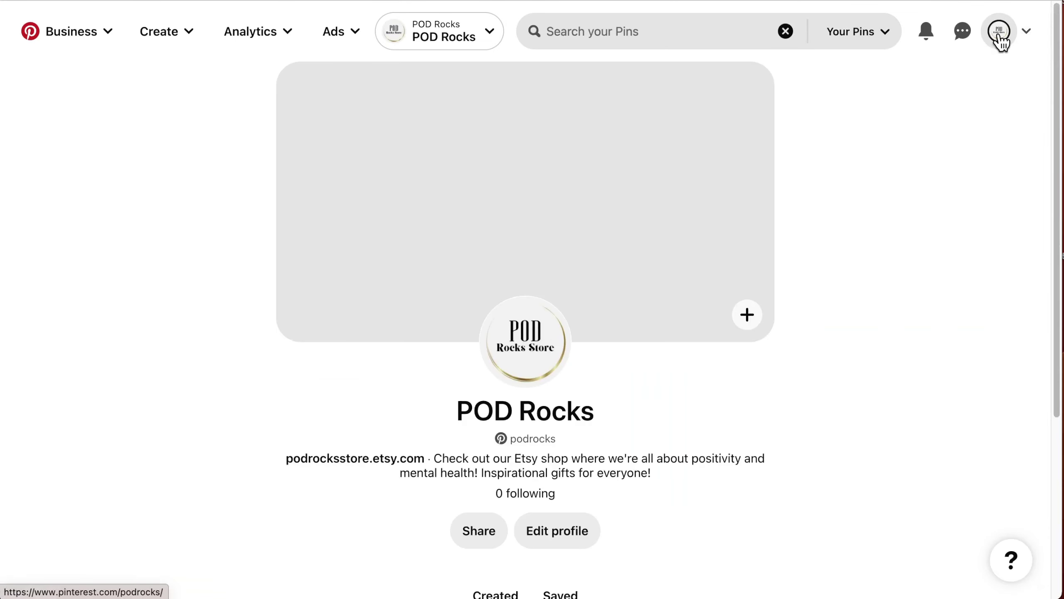
scroll(849, 382, down, 4)
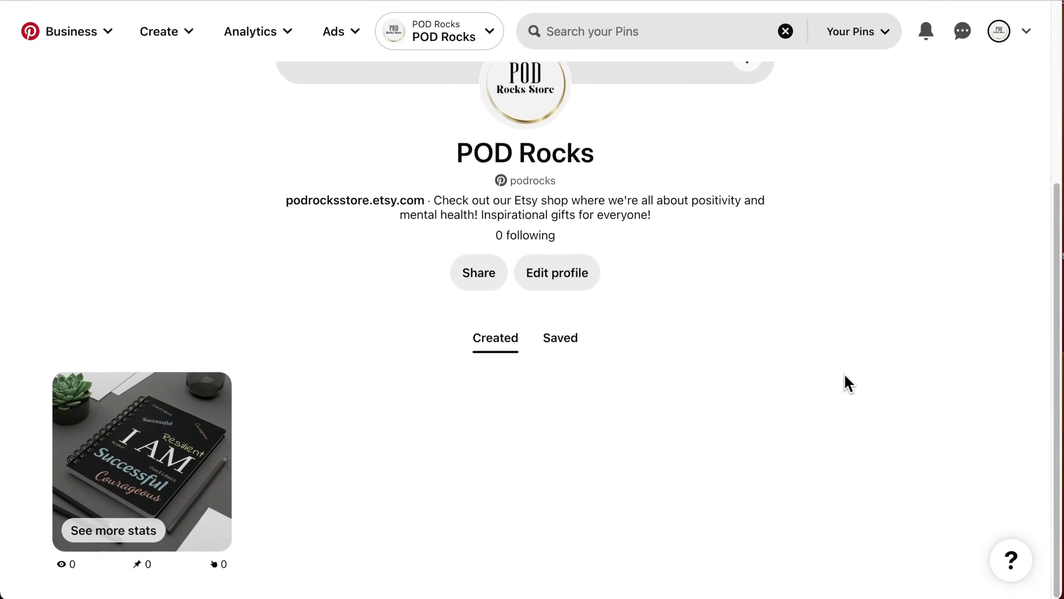
click(563, 352)
scroll(568, 351, down, 8)
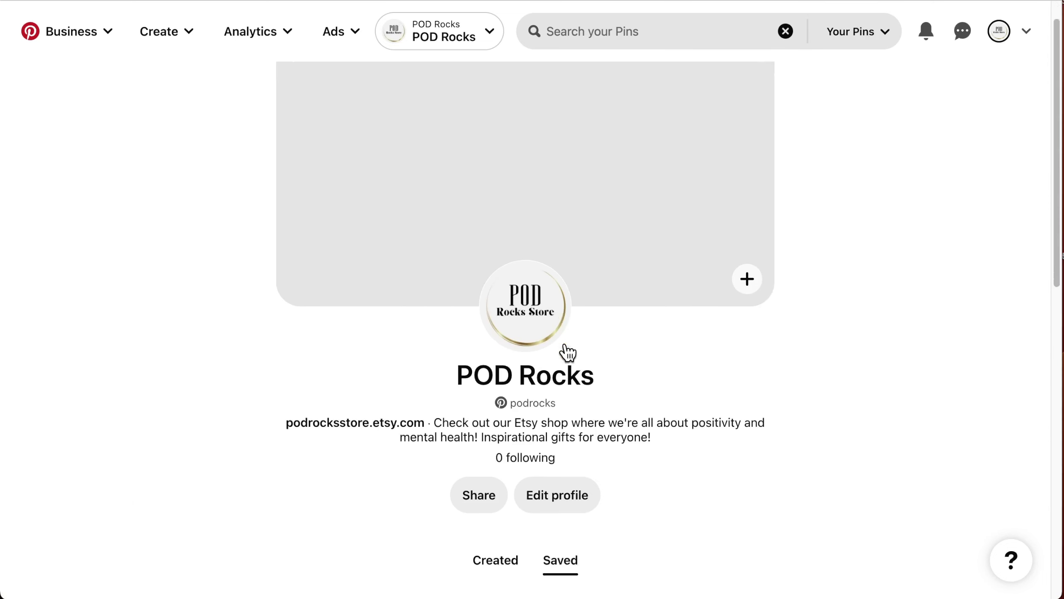
scroll(569, 352, down, 2)
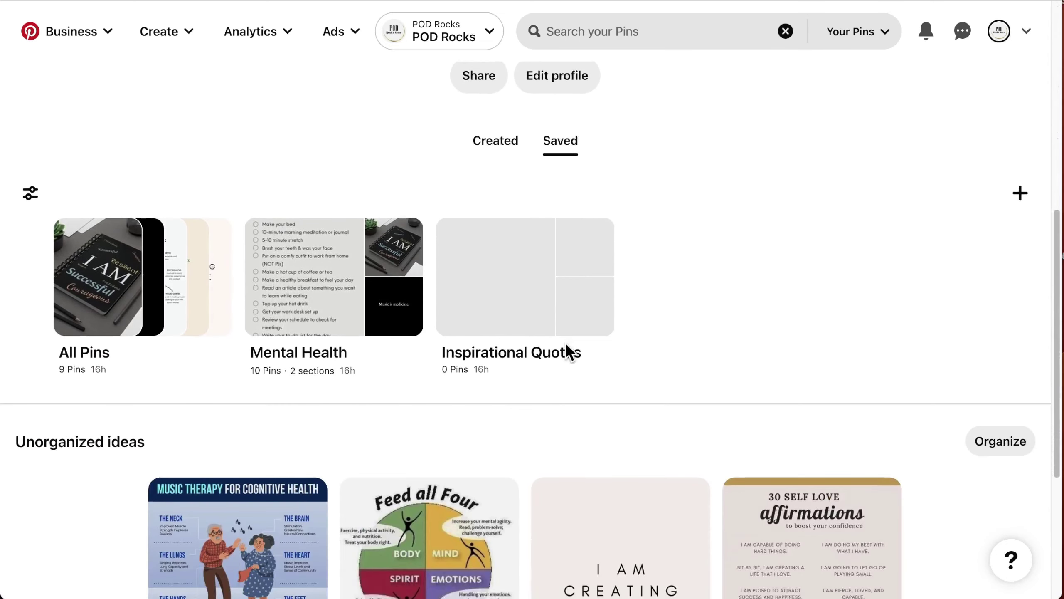
Review the unorganized ideas on the profile and open them for organizing.
scroll(568, 352, down, 5)
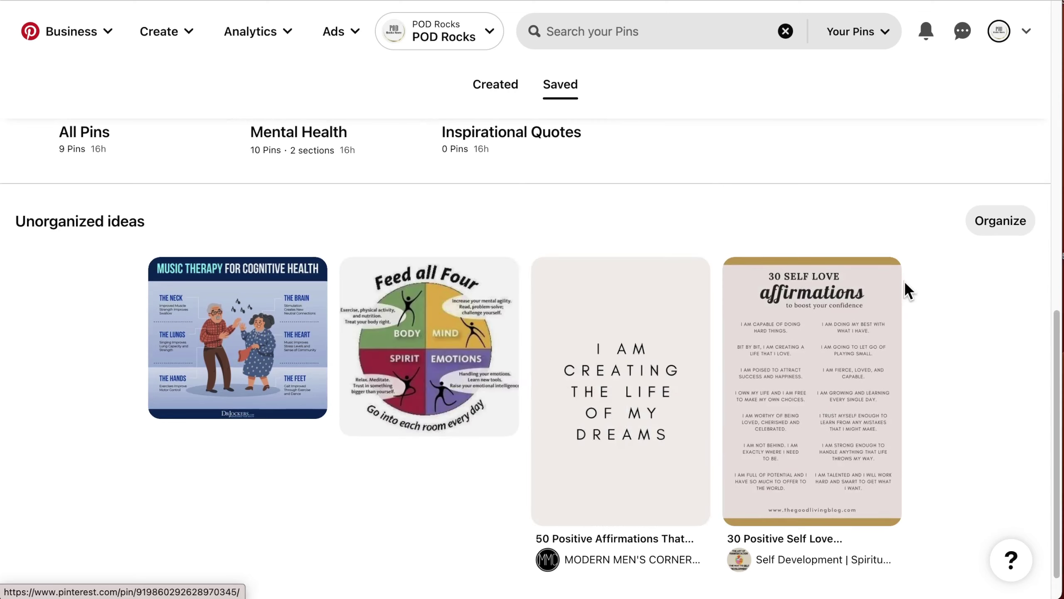
click(988, 235)
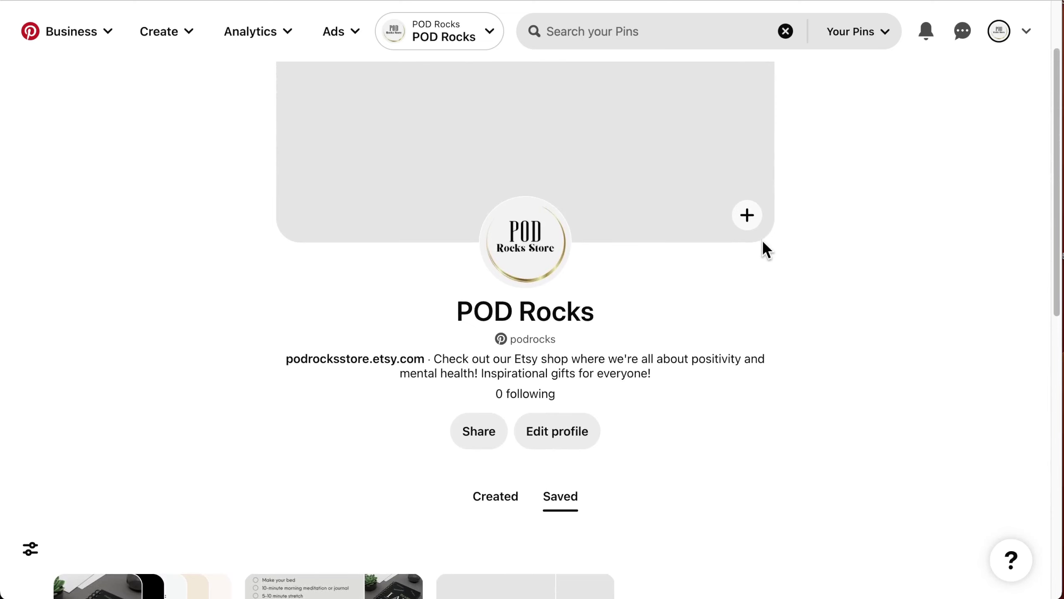
Add the purple POD Rocks banner as the profile's cover image and adjust its position.
click(752, 222)
drag(756, 226, 570, 233)
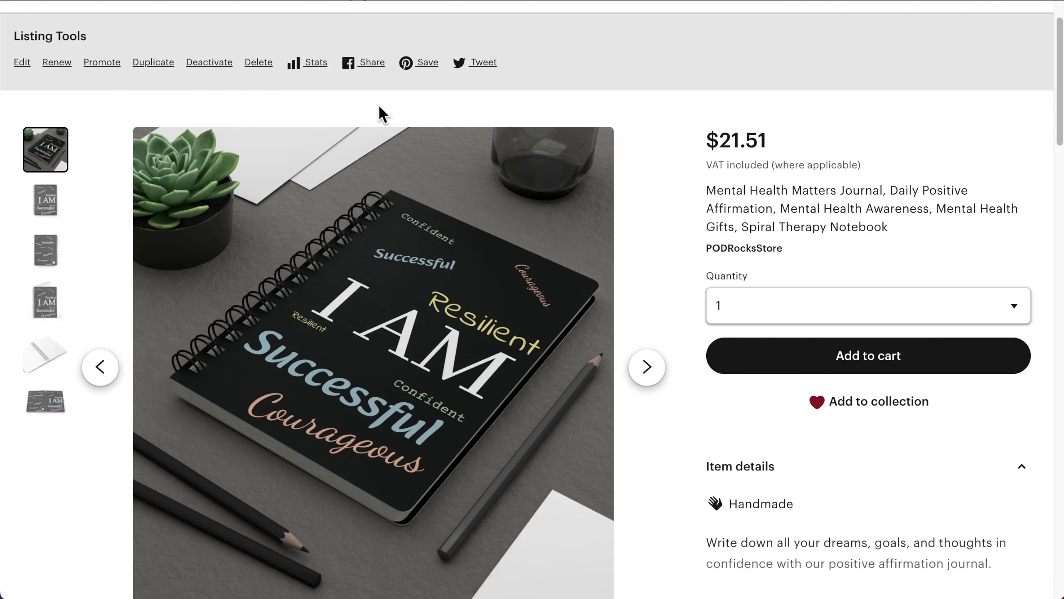
Save the Etsy listing for the I AM spiral journal to the Positive Affirmations section of the Mental Health board.
click(408, 63)
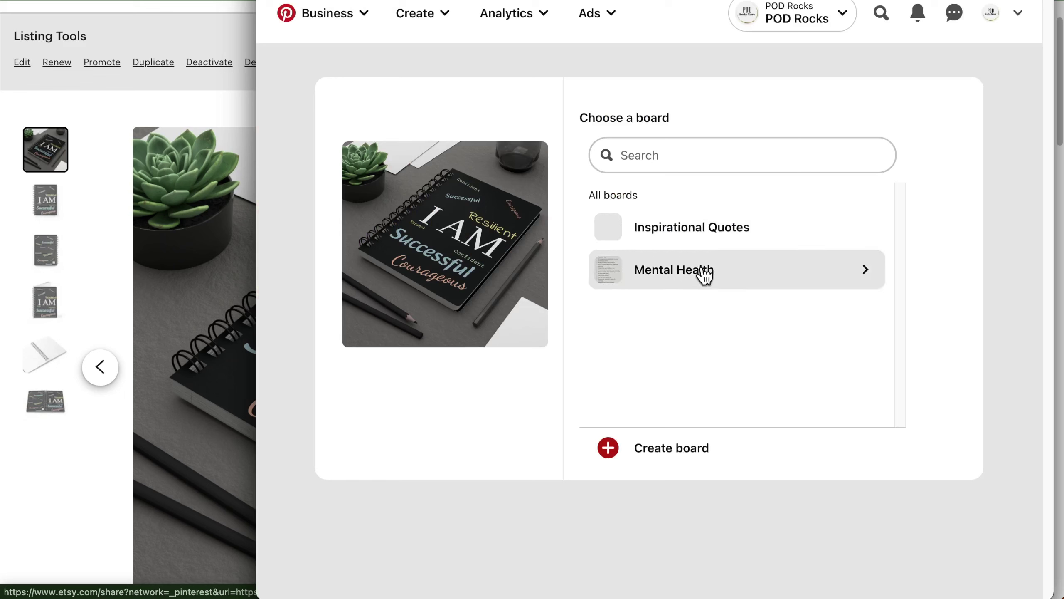
click(707, 280)
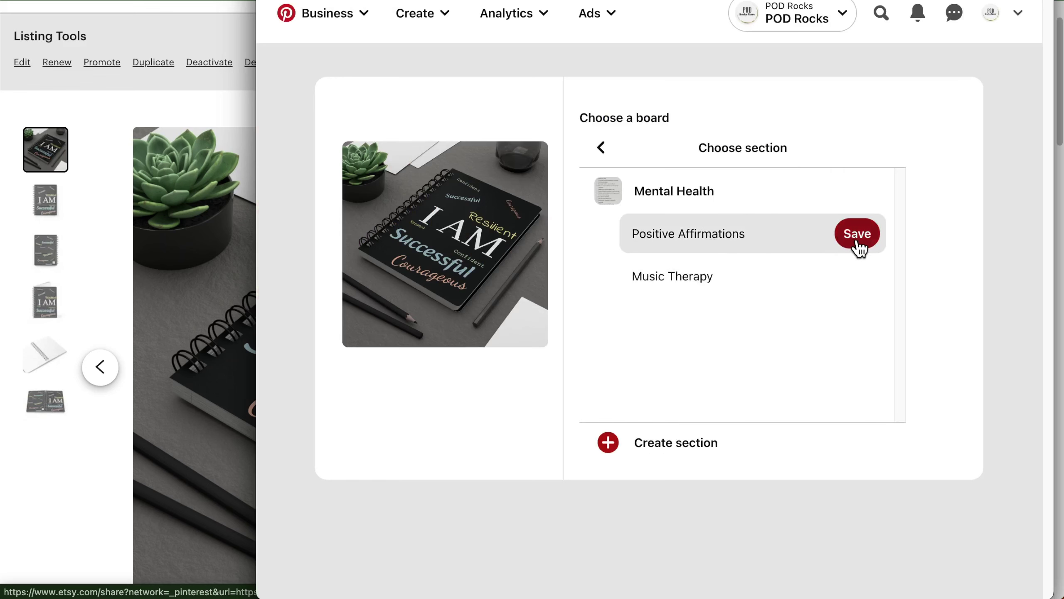
click(857, 243)
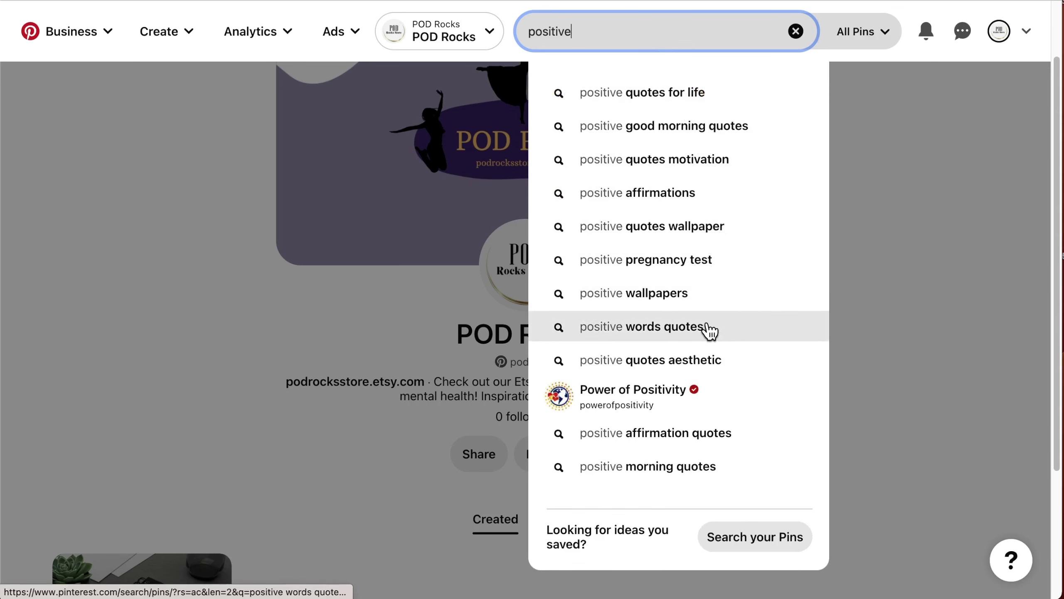
Look up search suggestions for "positive af" and open Pinterest Trends at the list of discovered trends for the United States.
text(af)
click(258, 31)
click(276, 162)
scroll(261, 310, down, 3)
scroll(262, 310, down, 8)
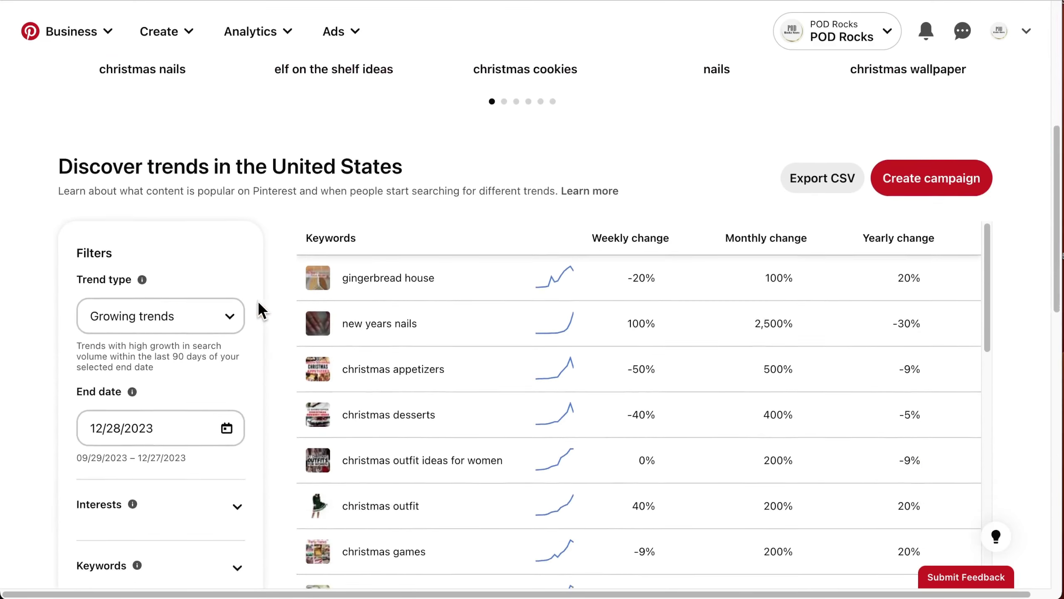
Check the available trend types and filter the trends by the keywords be kind, mental health and positive affirmations.
click(218, 177)
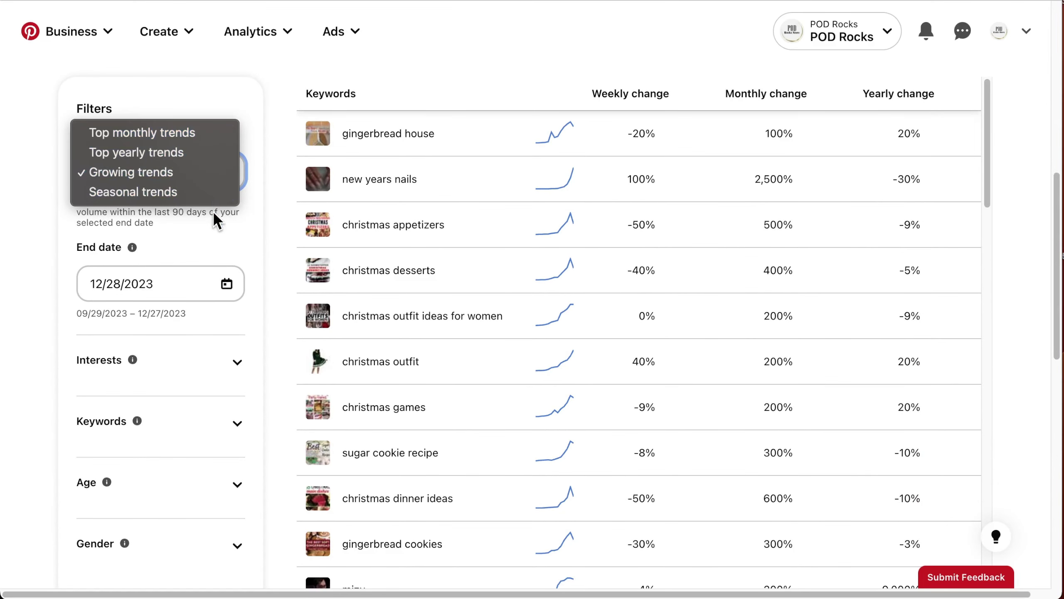
click(218, 240)
scroll(221, 240, down, 3)
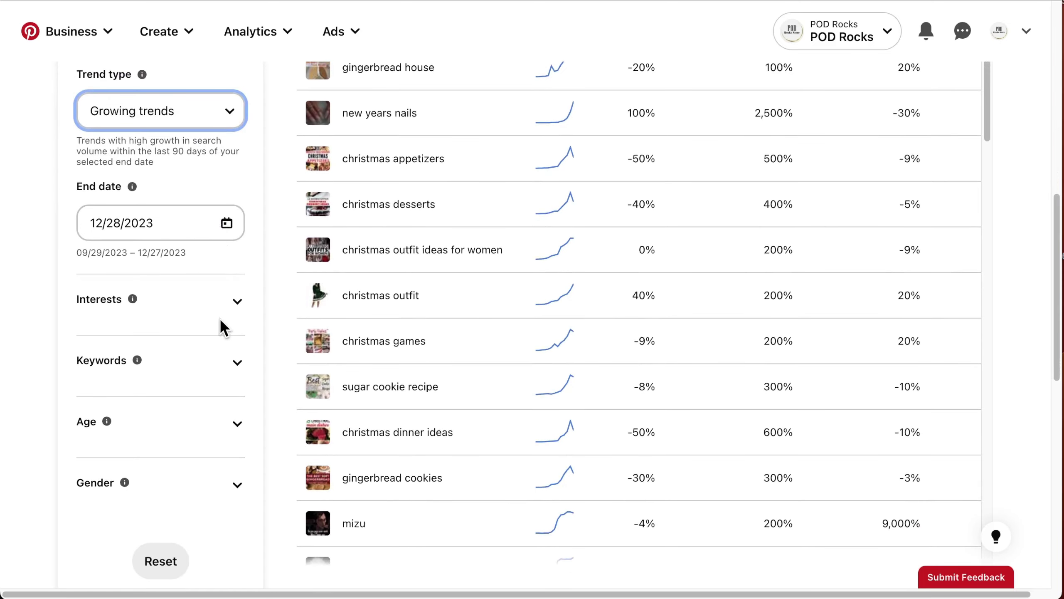
click(236, 368)
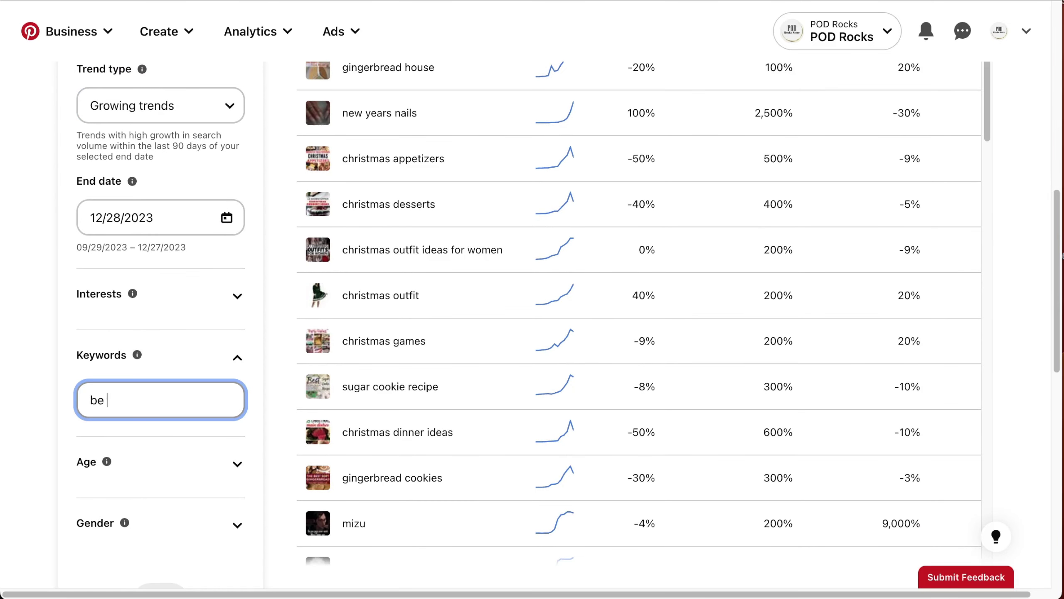
text(mental health)
key(Return)
text(positive affirmations)
key(Return)
Set the trend type to Top yearly trends and review the resulting keywords.
scroll(375, 327, up, 4)
click(230, 239)
click(231, 228)
scroll(544, 378, down, 10)
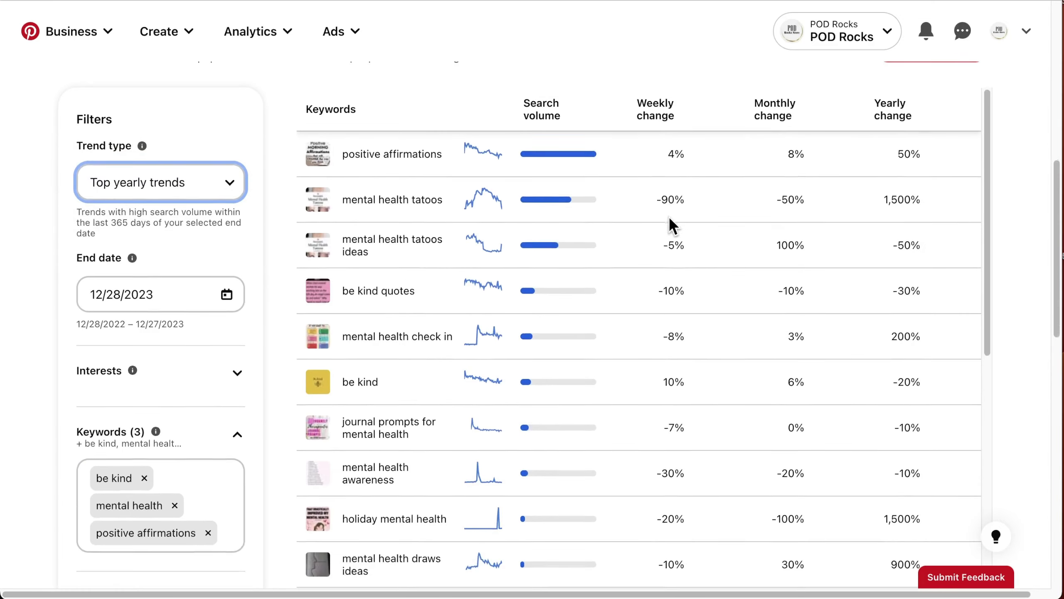
Look up the United States trend for "be kind" and add "mental health awareness" to the graph for comparison.
scroll(544, 392, up, 10)
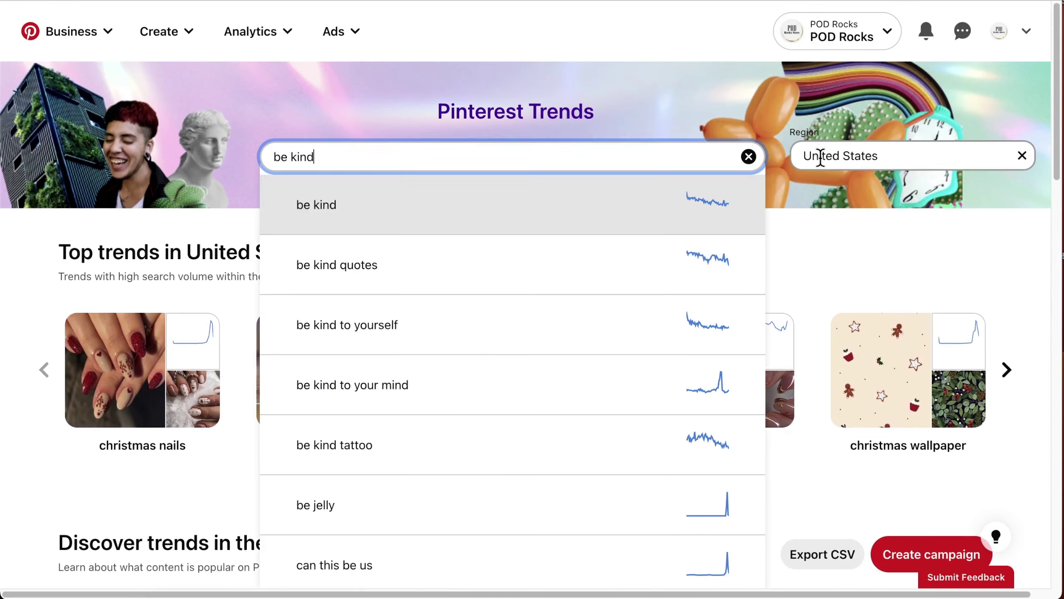
click(486, 224)
scroll(486, 225, down, 1)
click(200, 135)
text(mental health)
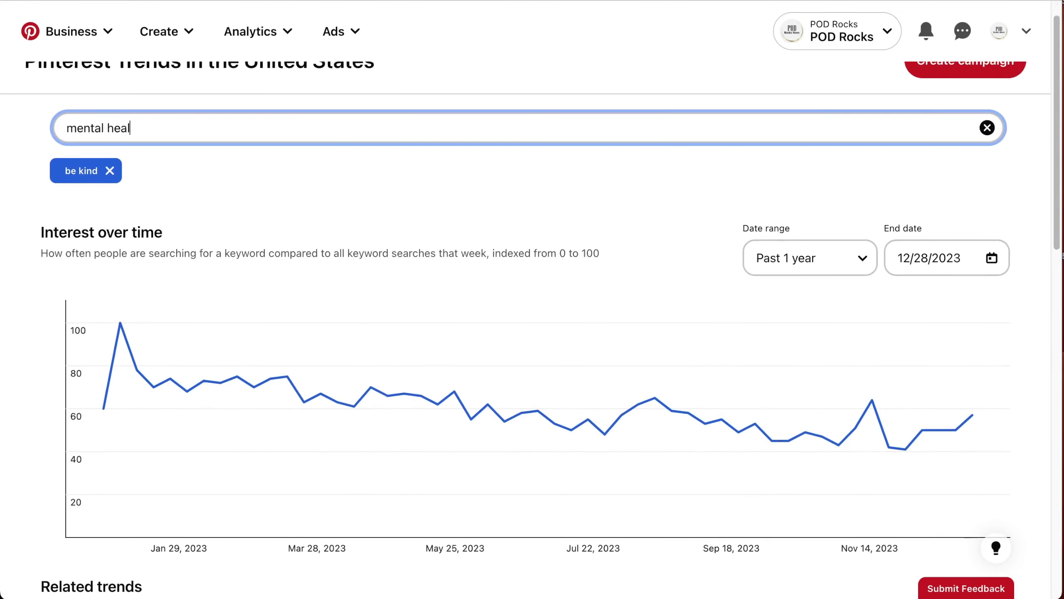
click(388, 421)
scroll(388, 421, down, 3)
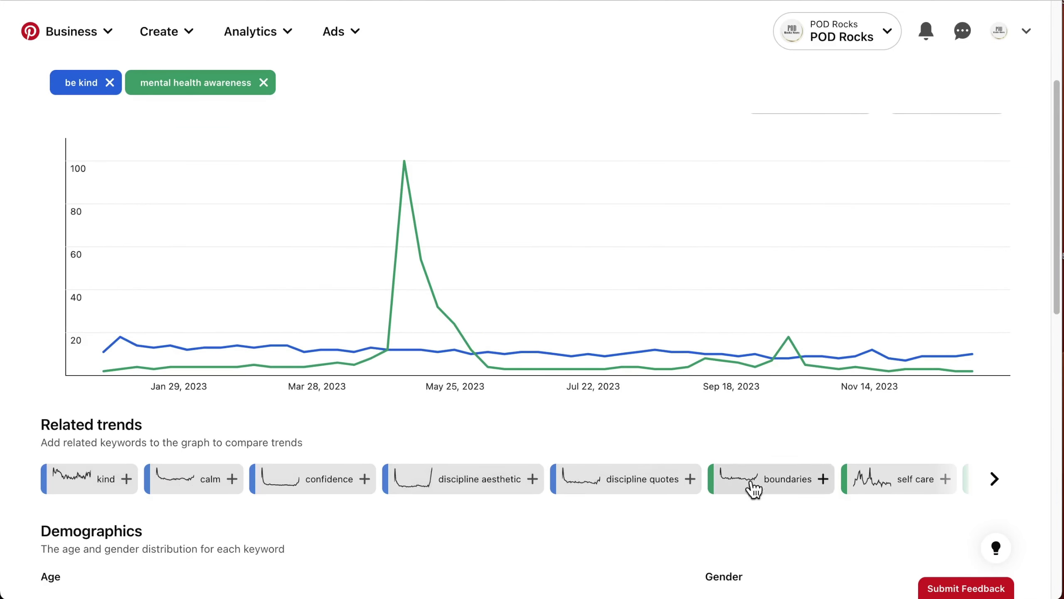
Examine the related trends, demographics and popular pins for the two compared keywords.
click(995, 478)
scroll(898, 536, down, 15)
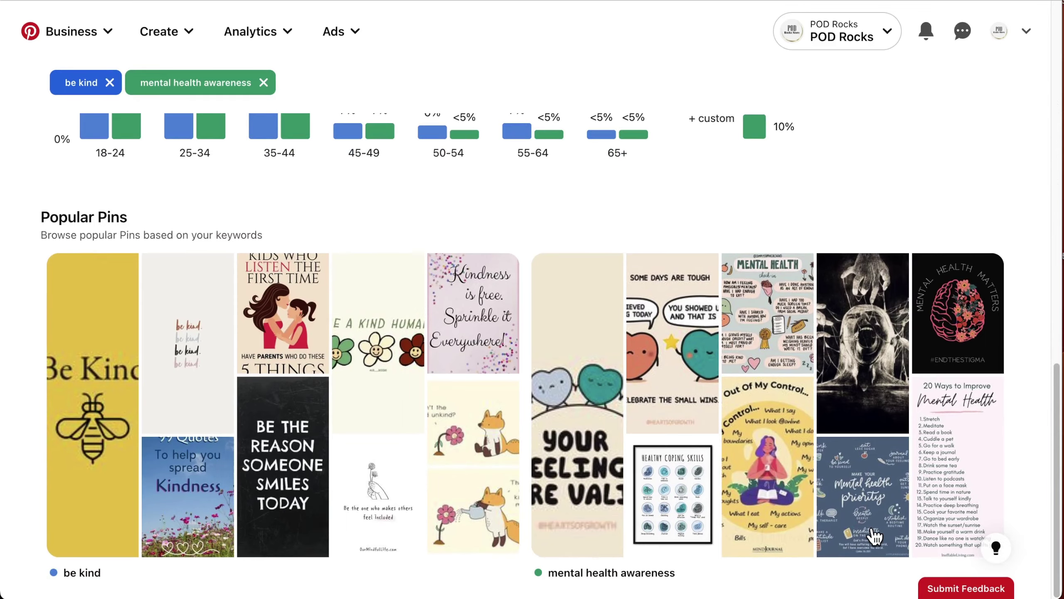
scroll(875, 536, up, 5)
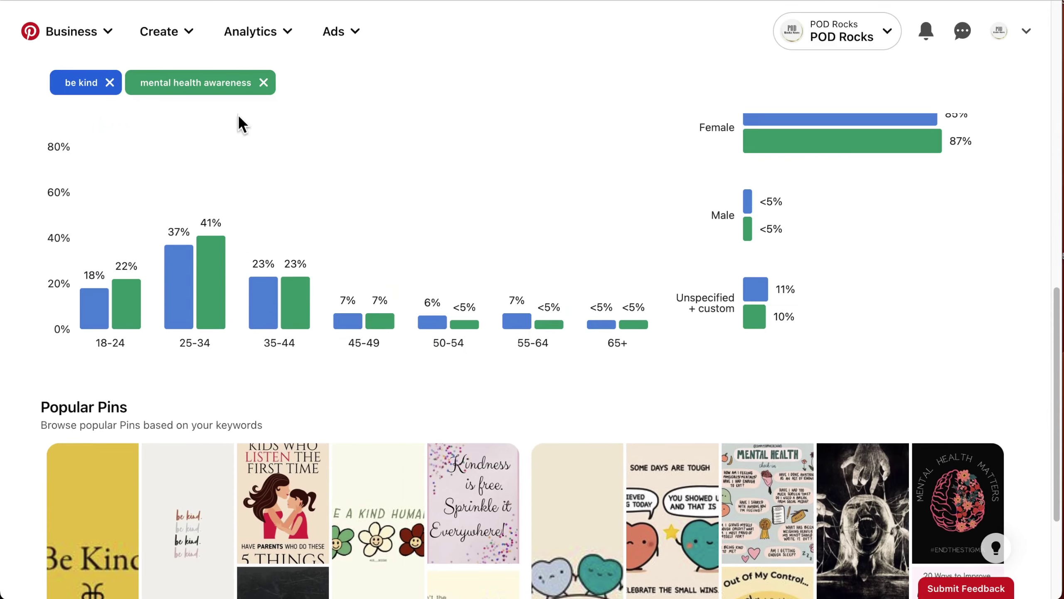
Create a Pin with the hat image, the title "Be Kind Hat, Mental Health Awareness", a description of the white and pink hat and its Etsy link.
click(188, 43)
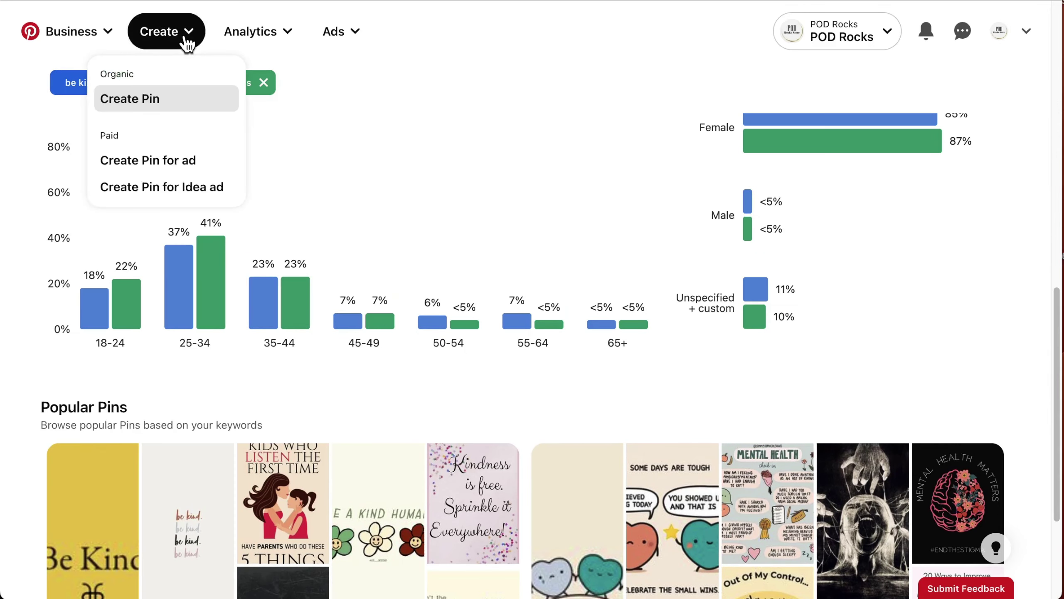
click(165, 108)
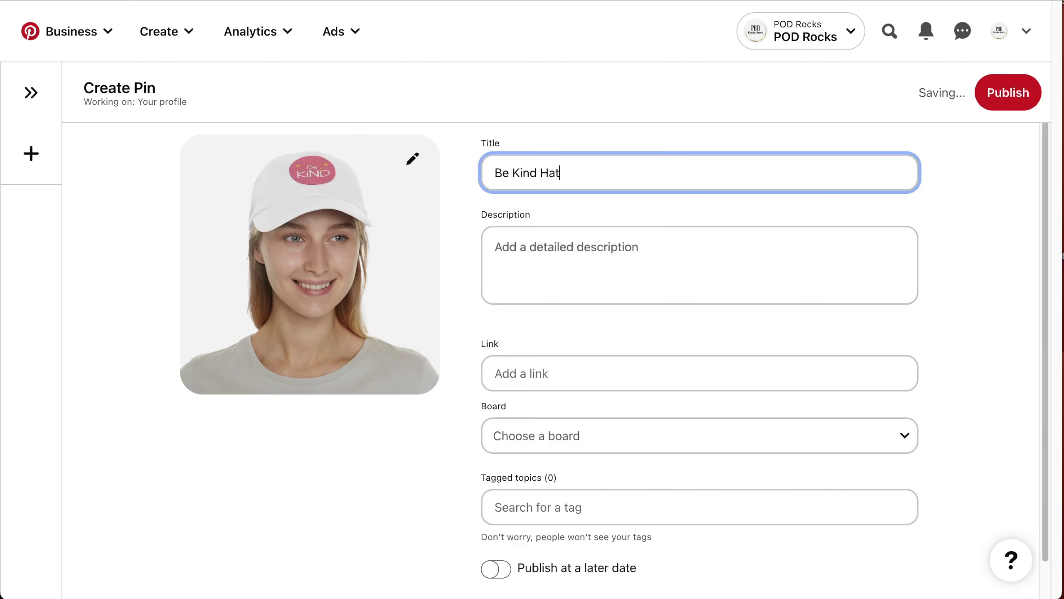
text(Awareness)
click(551, 260)
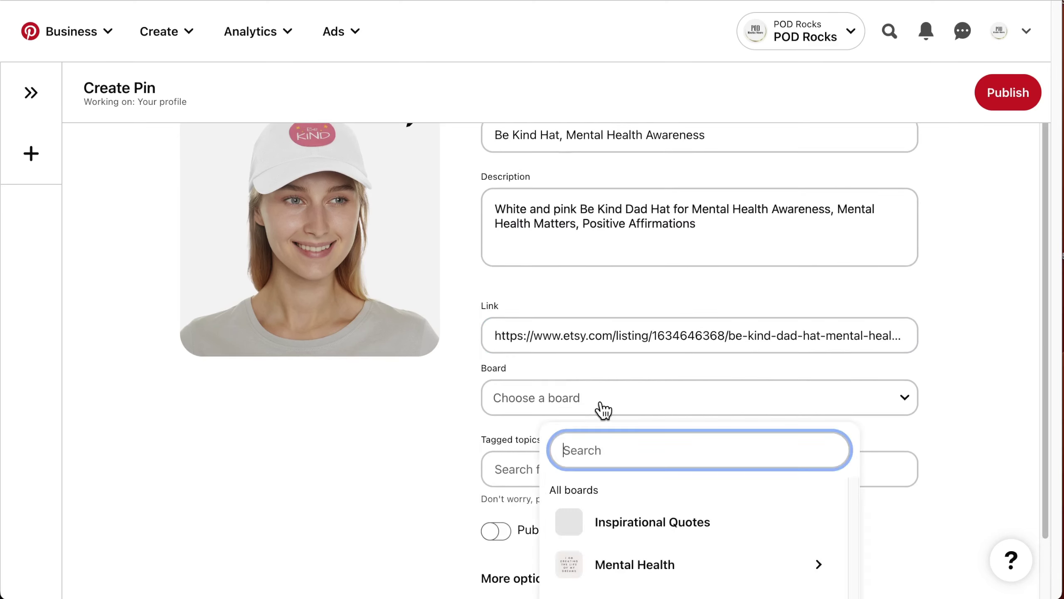
Assign the Pin to the Mental Health board's Positive Affirmations section and search the topic tags for "be kind".
click(629, 563)
click(294, 382)
click(582, 470)
text(be kind)
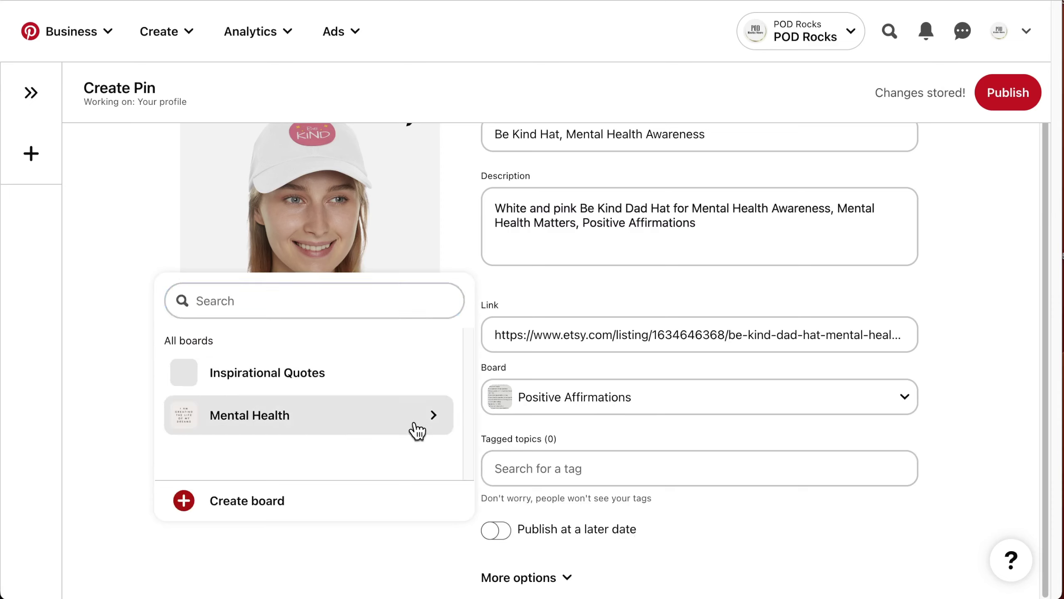
click(475, 435)
Tag the Pin with the topic Mental Health Quotes and review its additional options and completed details.
click(544, 468)
text(mental h)
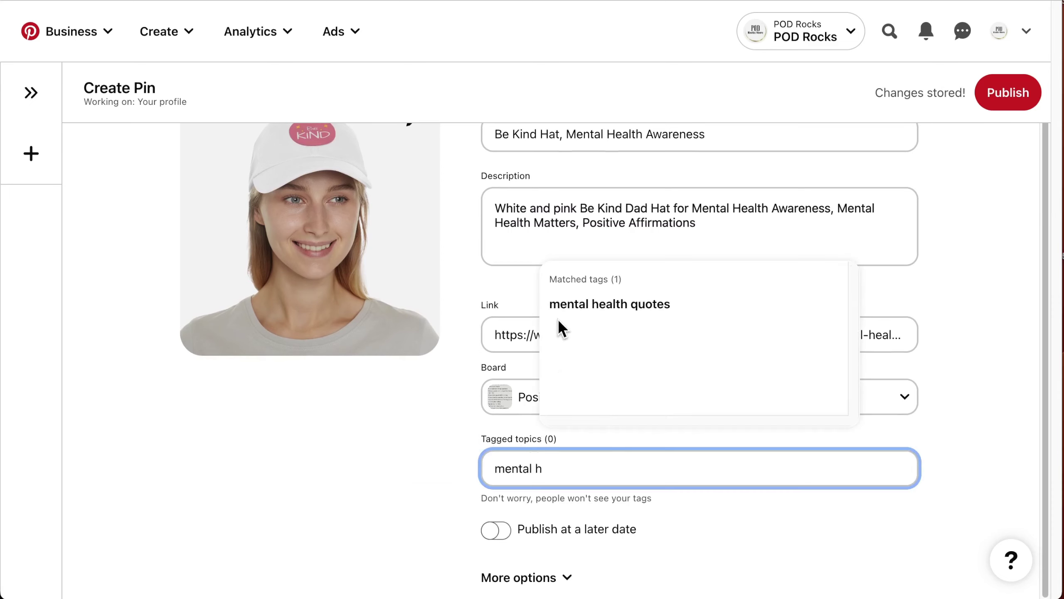
click(561, 326)
scroll(563, 581, down, 2)
click(564, 580)
scroll(541, 544, down, 3)
scroll(505, 545, up, 5)
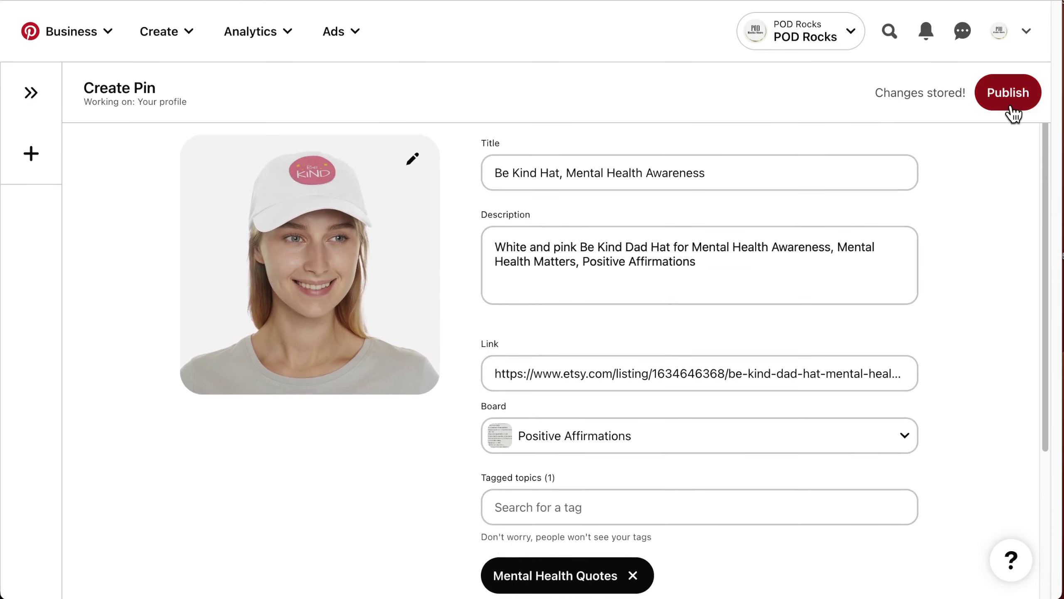